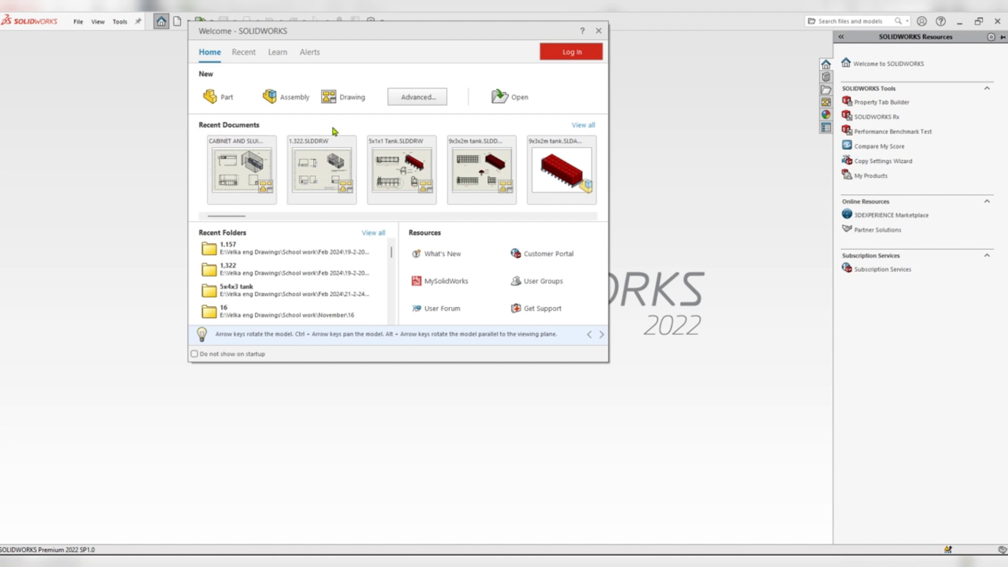
Start a new drawing and choose a custom 420 mm by 297 mm sheet size.
click(342, 98)
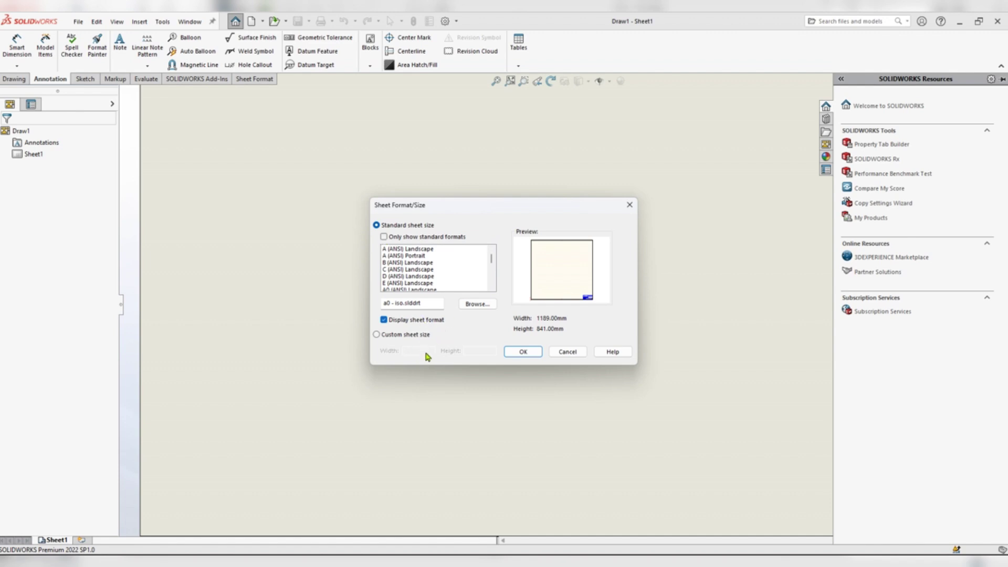
click(381, 336)
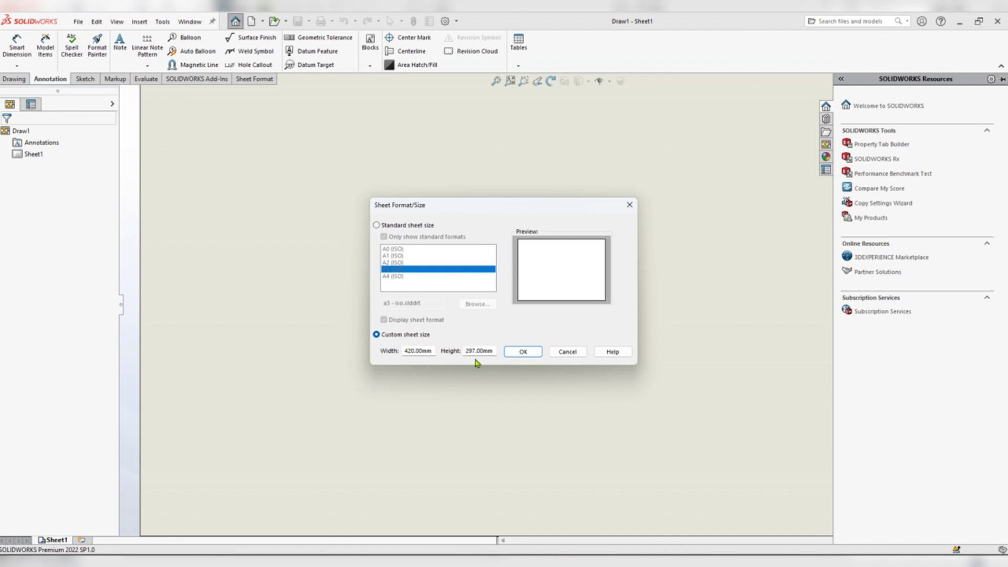
Accept the sheet size, edit the sheet format and draw a corner rectangle across the sheet.
click(523, 352)
right_click(494, 267)
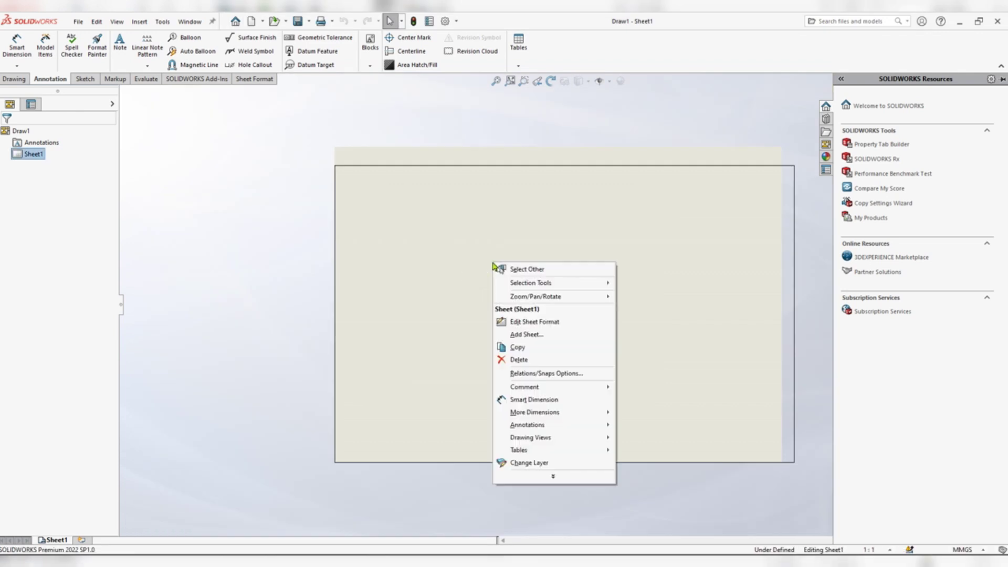
click(533, 323)
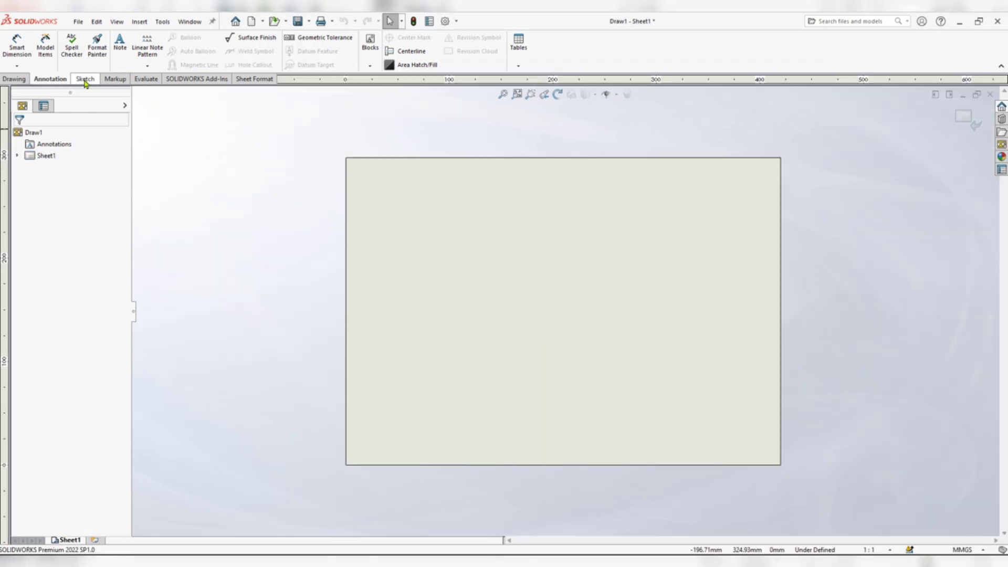
click(84, 80)
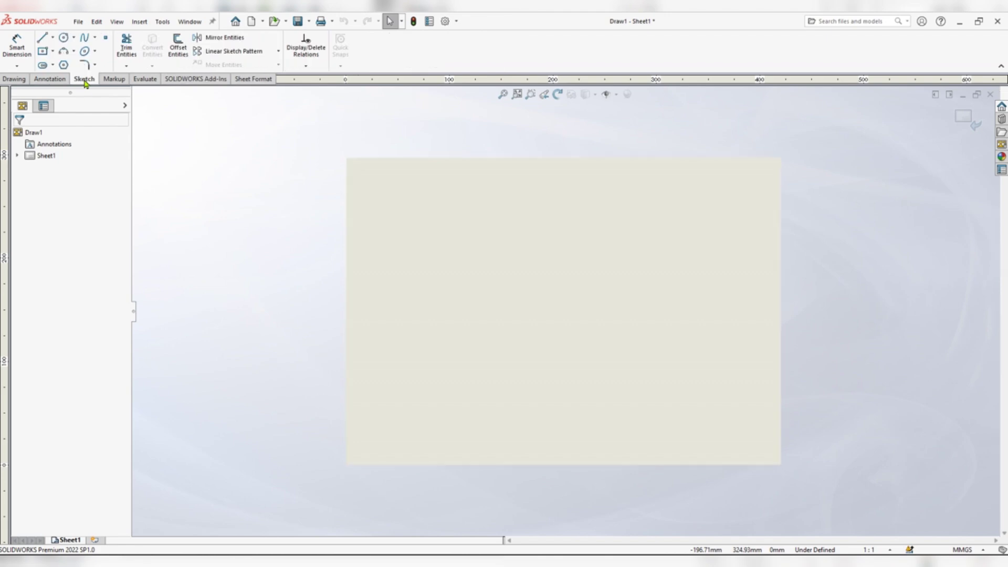
click(53, 51)
click(61, 63)
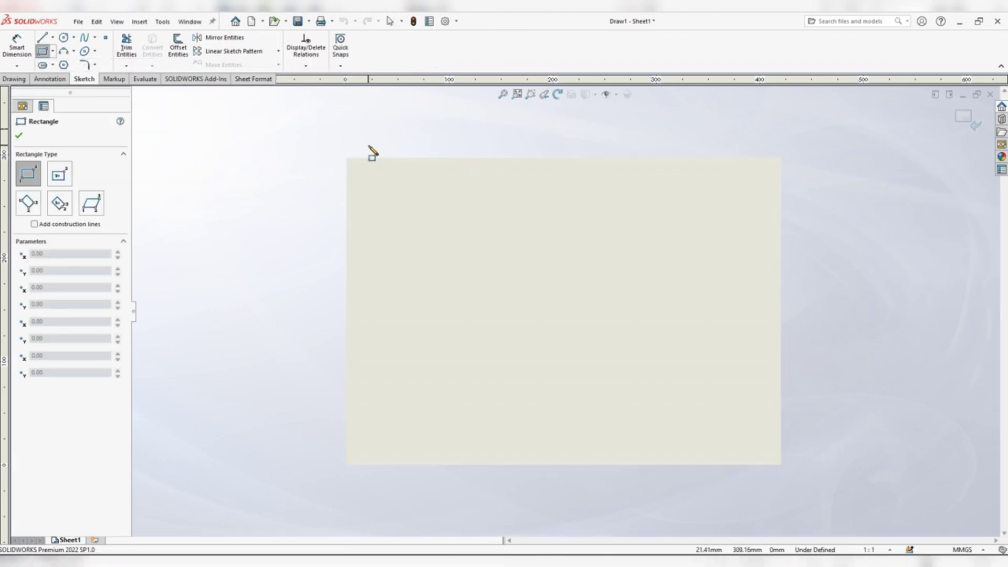
click(351, 162)
click(779, 462)
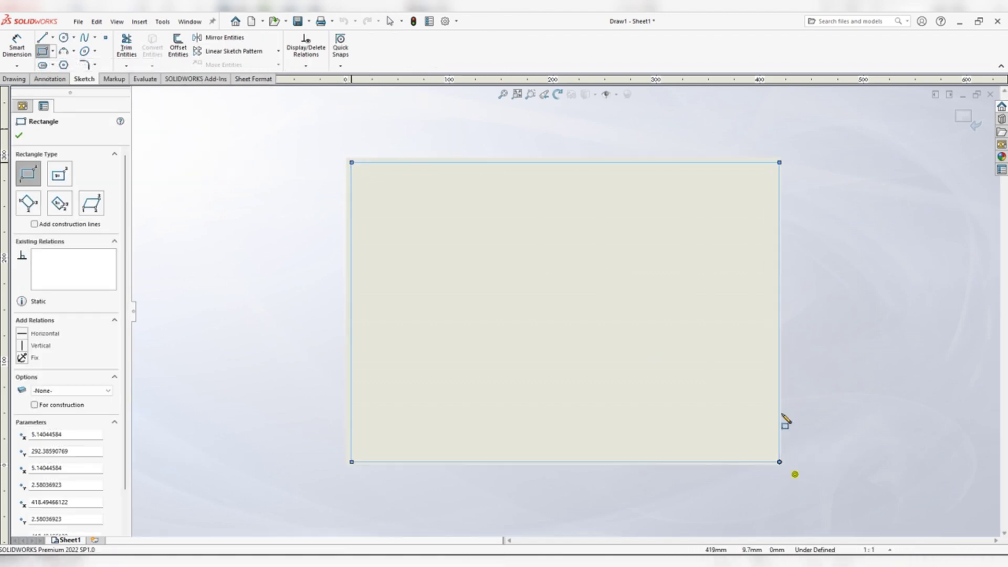
Dimension the border rectangle 420 mm wide and 297 mm tall.
right_drag(814, 275, 825, 244)
click(443, 462)
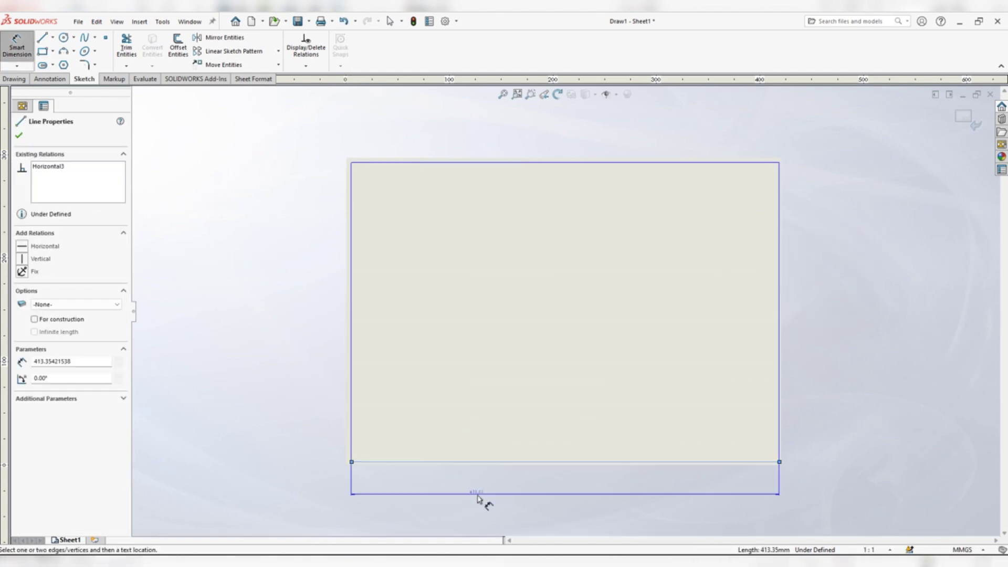
click(462, 467)
text(420)
key(Return)
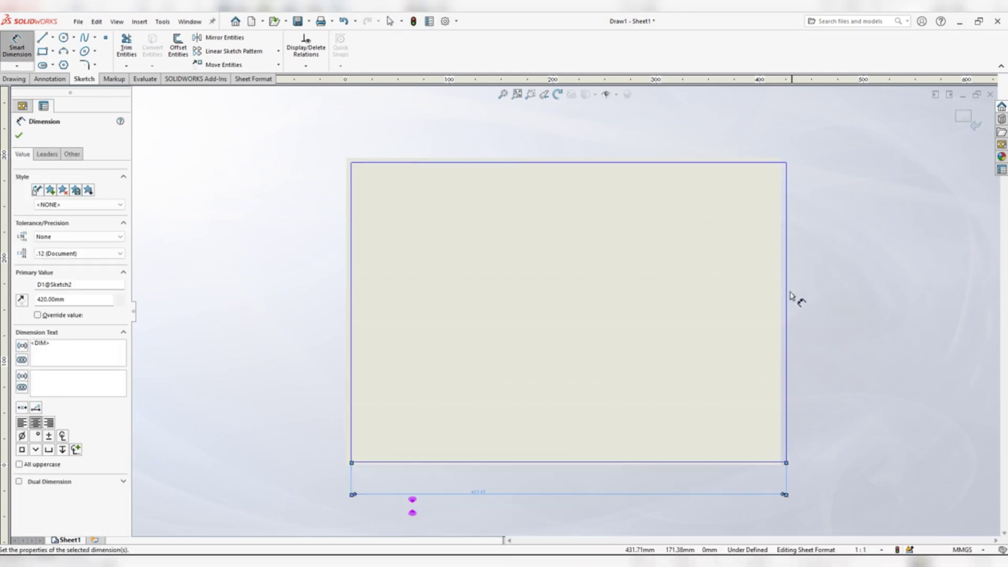
drag(786, 298, 840, 298)
click(843, 295)
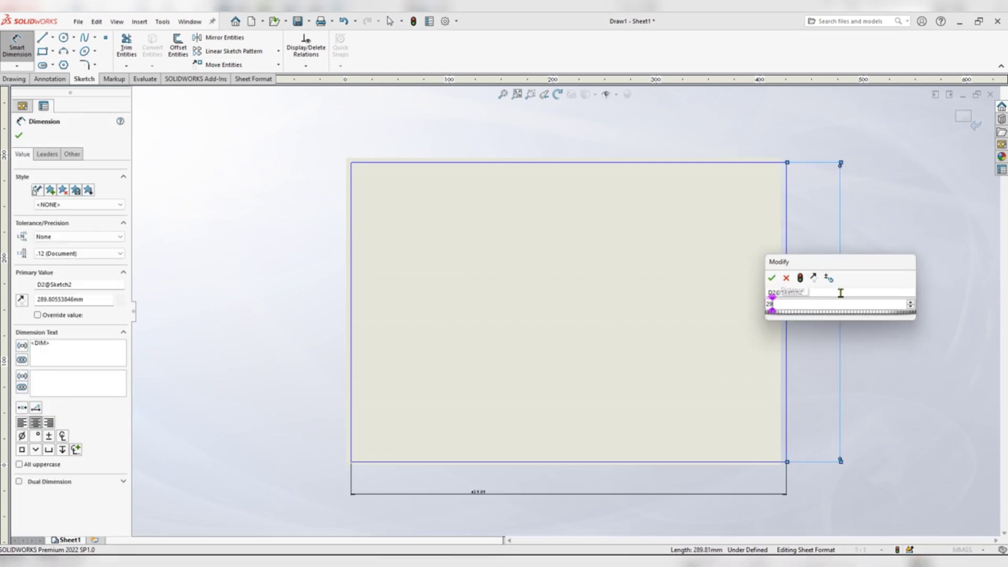
key(Return)
key(Escape)
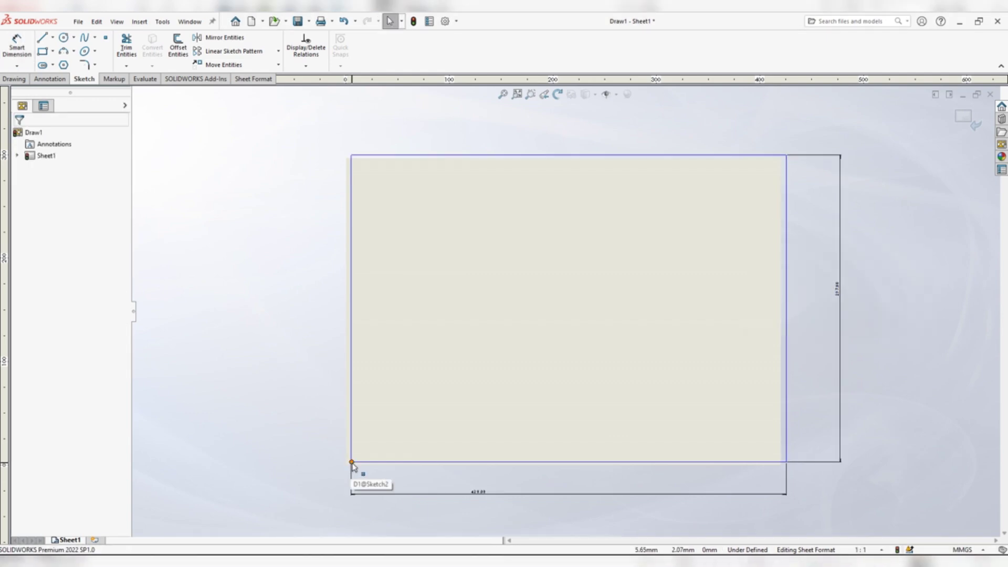
Move the border's bottom-left corner to the origin (X 0, Y 0).
click(352, 463)
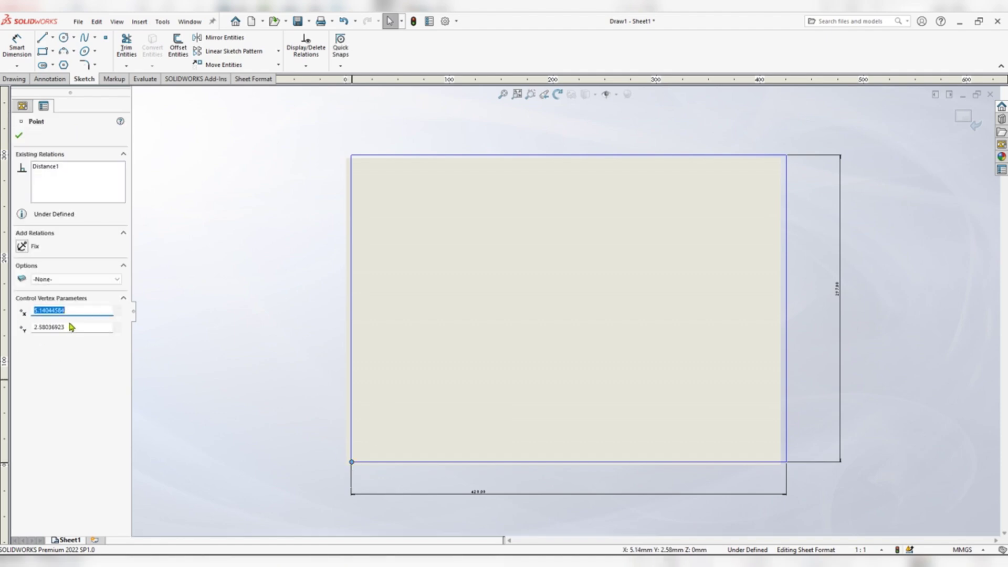
text(0)
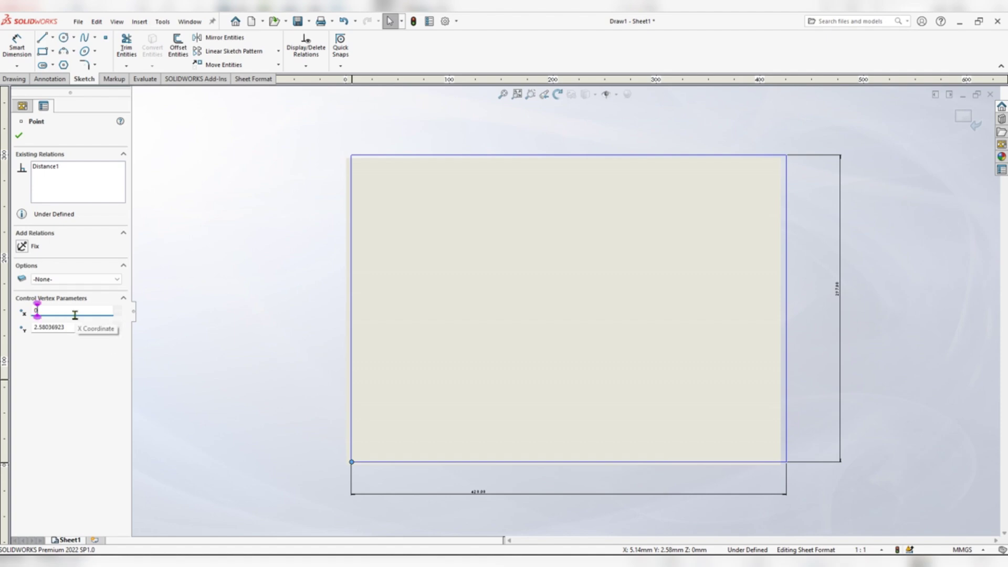
key(Return)
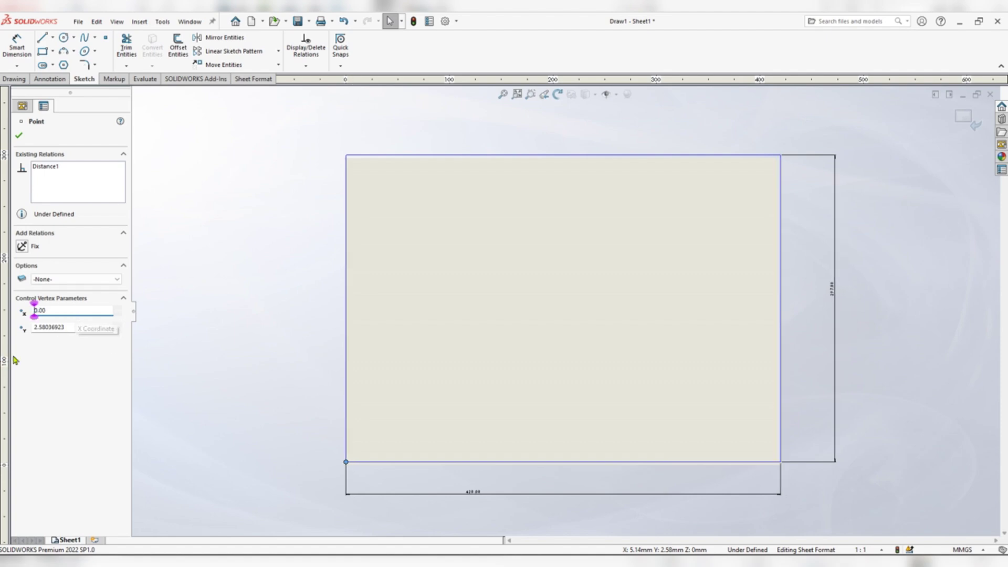
click(45, 327)
double_click(45, 328)
text(0)
key(Return)
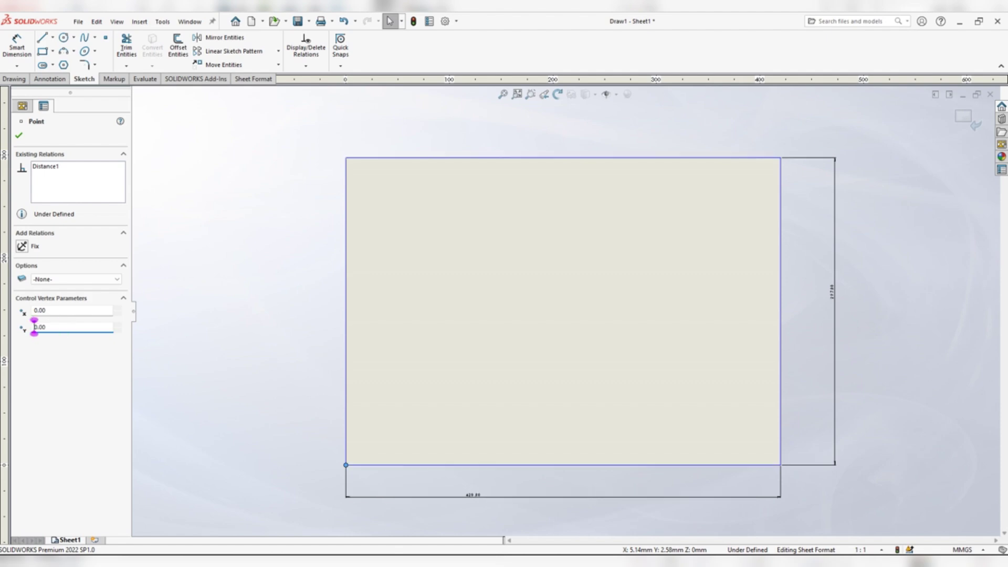
click(19, 136)
Offset the whole border rectangle 10 mm inward to create an inner frame.
drag(321, 133, 812, 512)
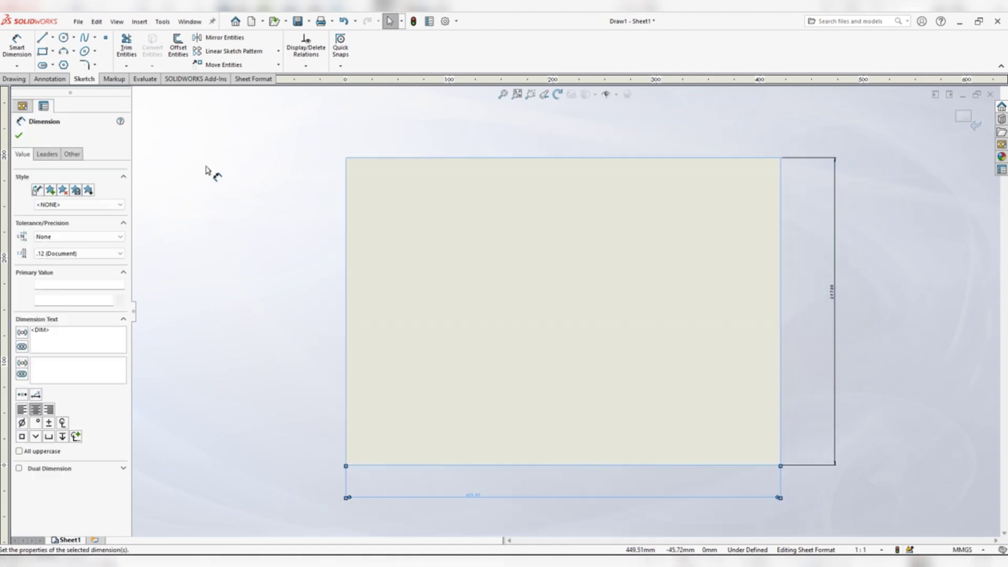
click(177, 50)
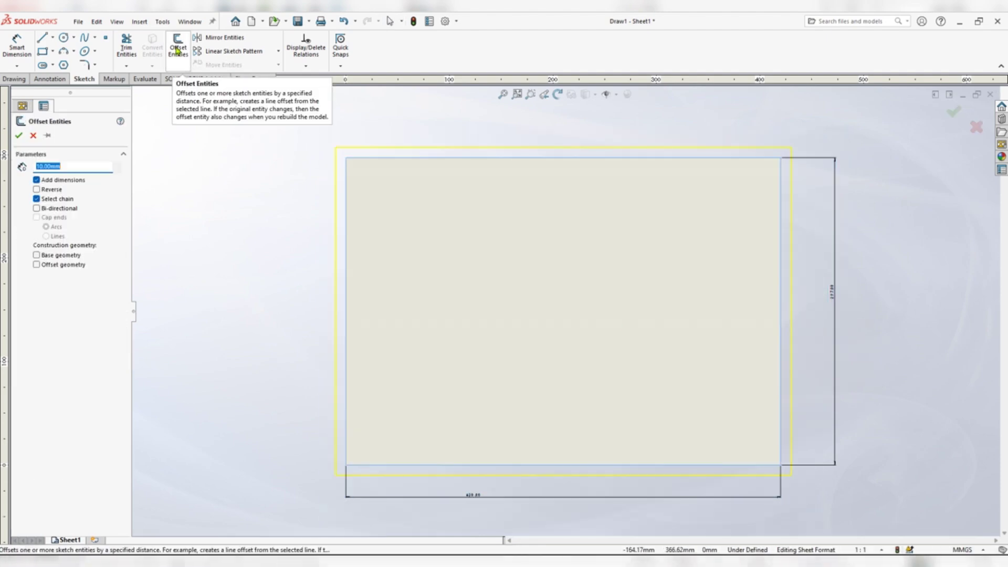
click(37, 189)
click(19, 136)
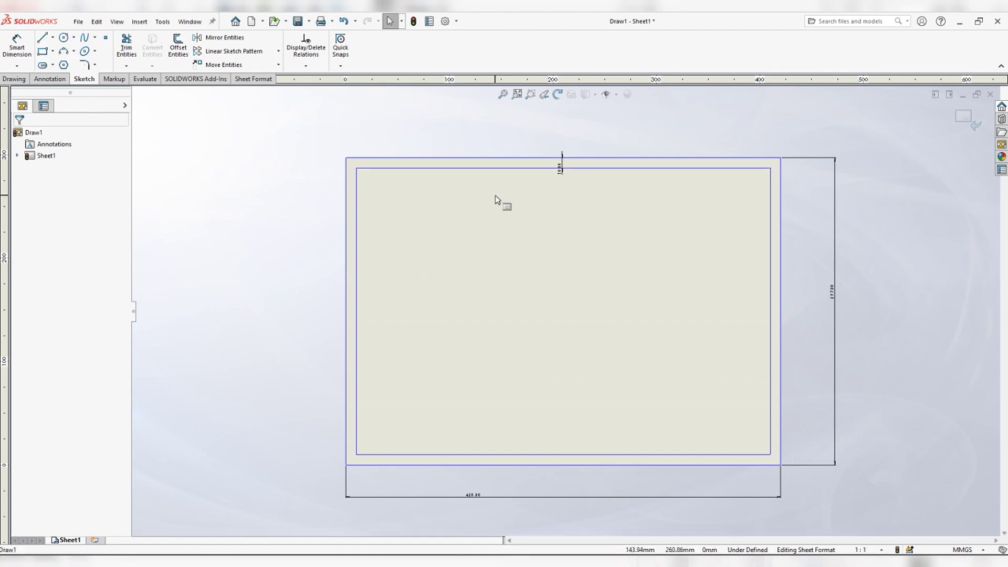
scroll(796, 466, down, 5)
Draw corner rectangles for the title block outline and its left columns in the lower-right corner.
click(52, 51)
click(48, 67)
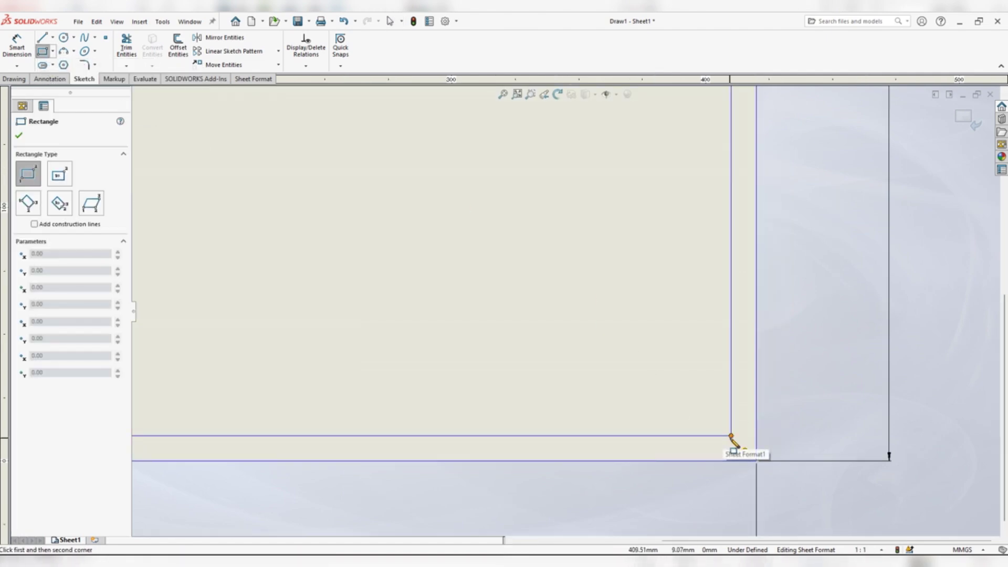
click(731, 435)
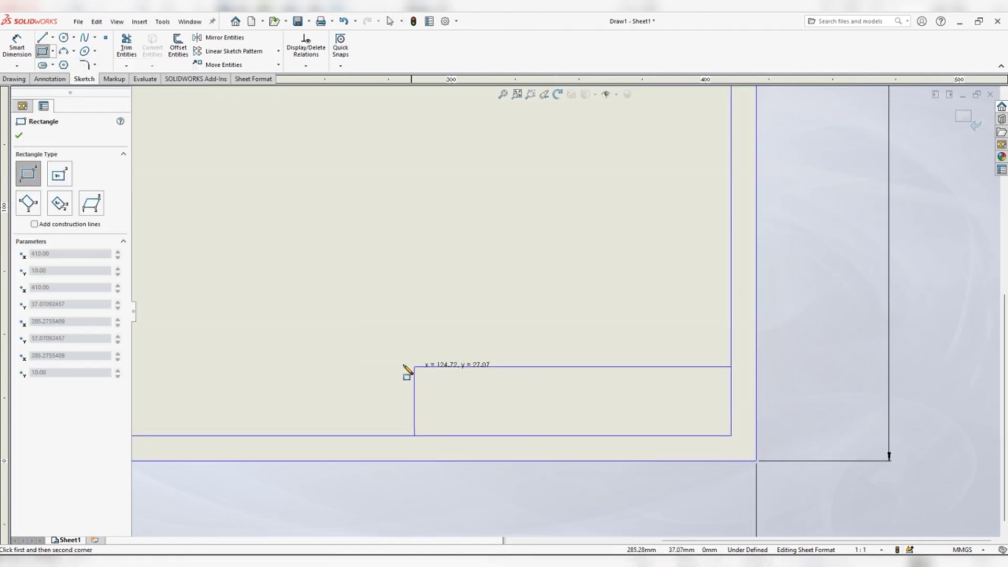
click(263, 327)
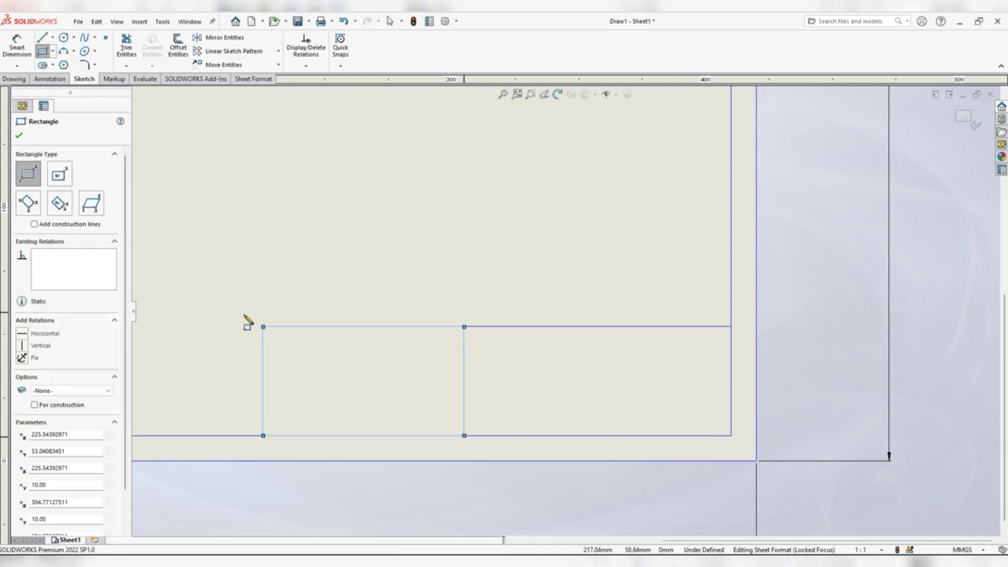
click(263, 328)
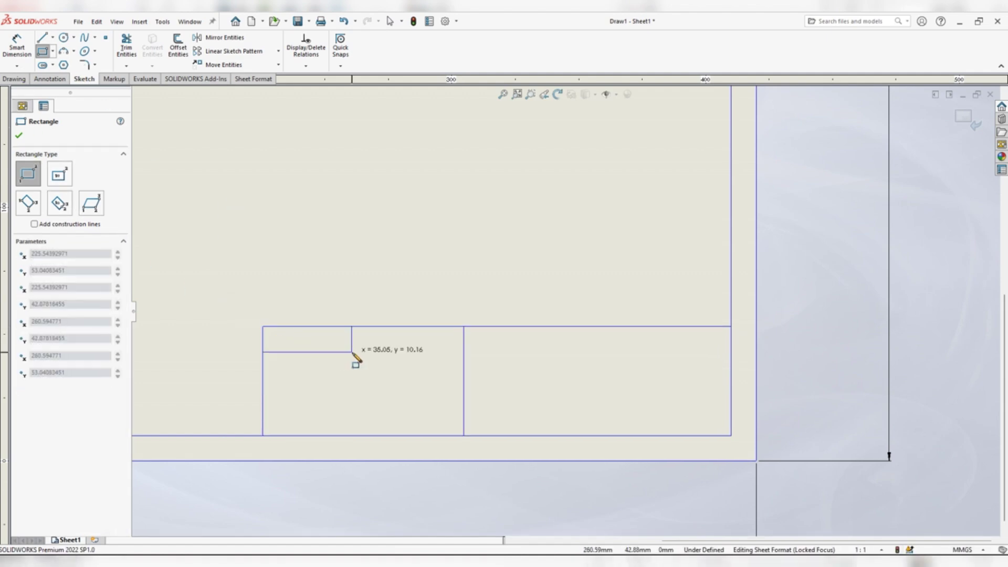
click(370, 435)
click(42, 51)
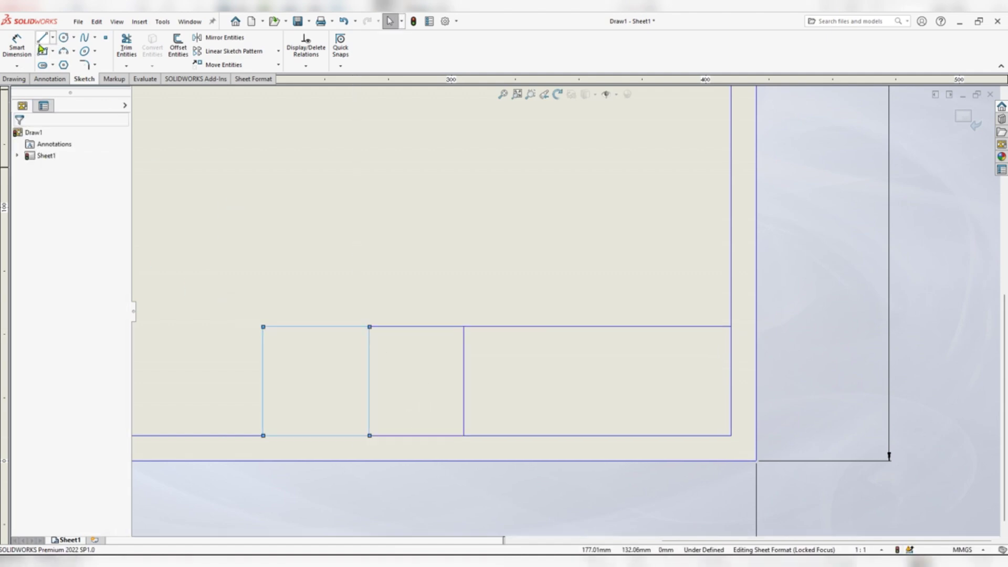
Draw horizontal row divider lines across the title block.
click(42, 39)
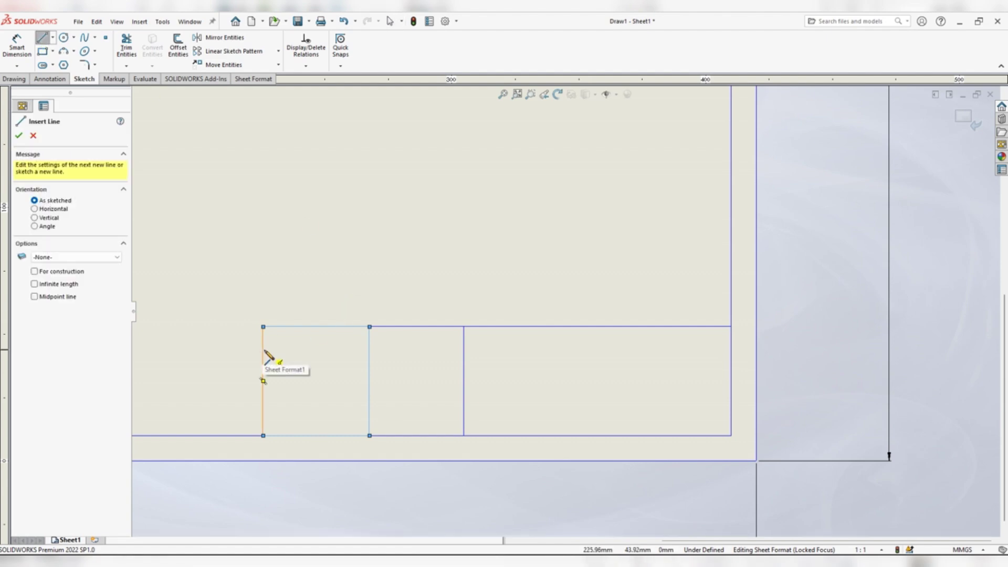
click(263, 349)
click(463, 348)
key(Escape)
click(263, 370)
click(731, 370)
key(Escape)
click(263, 391)
right_click(464, 390)
click(514, 413)
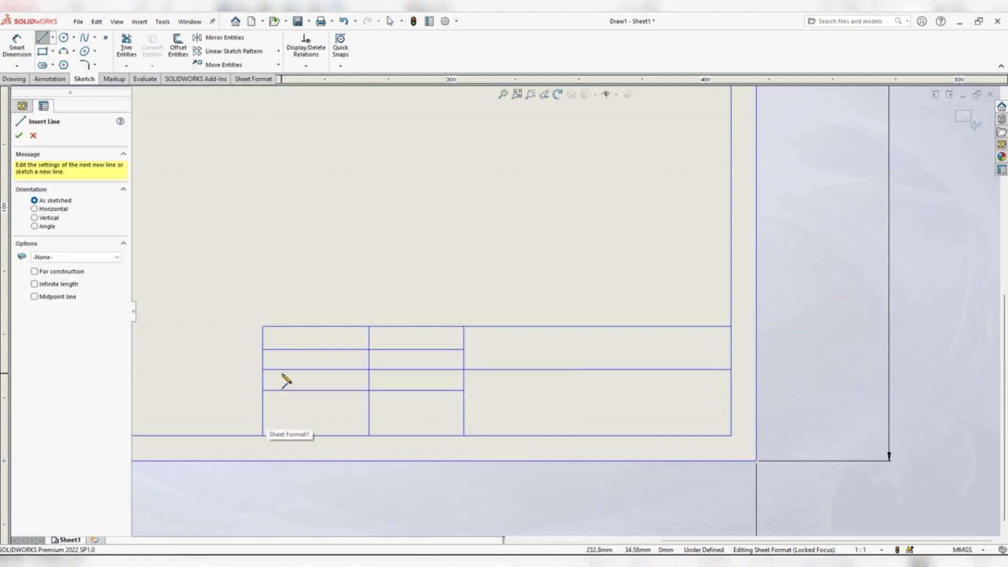
click(263, 413)
Finish the lowest row divider and dimension the bottom two rows to 10 mm each.
click(732, 414)
key(Escape)
key(Escape)
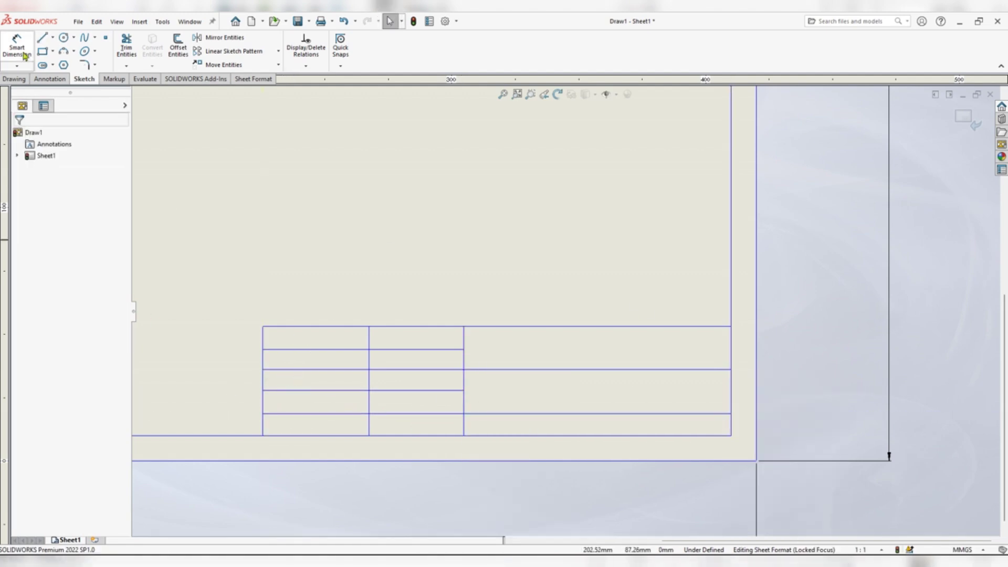
click(16, 46)
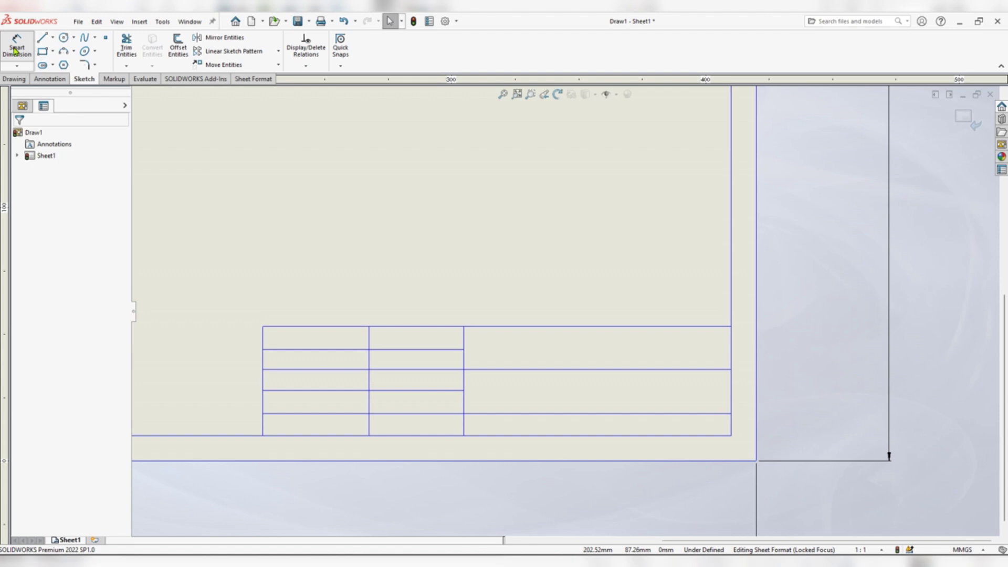
drag(272, 438, 280, 419)
click(279, 414)
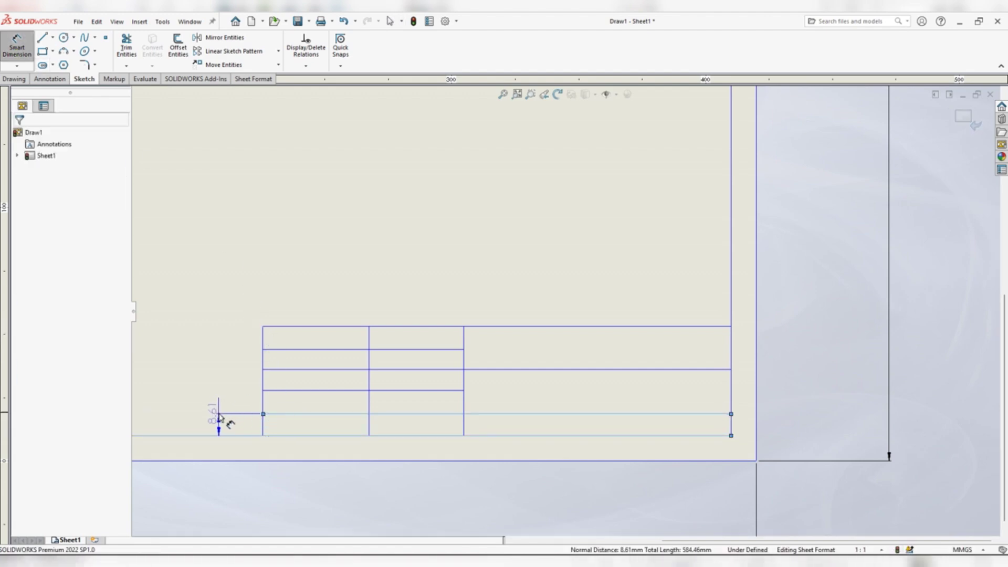
click(223, 418)
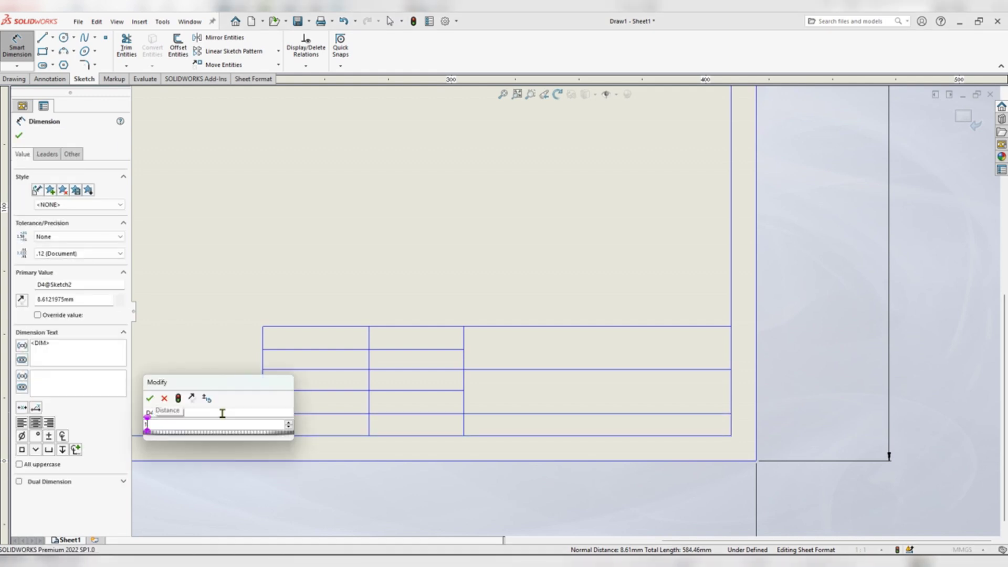
text(10)
key(Return)
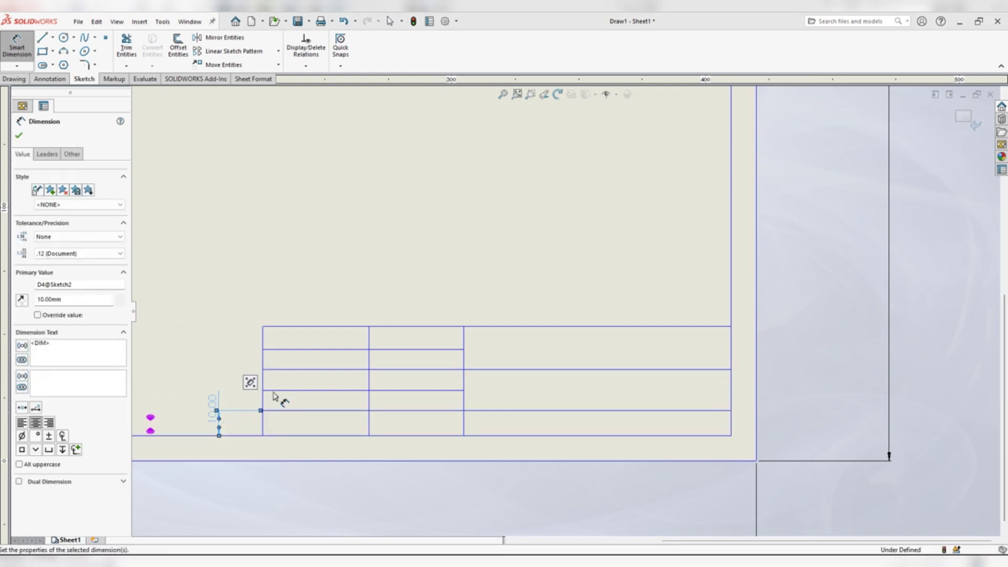
click(277, 410)
click(247, 390)
click(189, 388)
text(10)
key(Return)
Dimension the remaining three rows, including the top row, to 10 mm each.
click(281, 385)
click(282, 370)
click(202, 338)
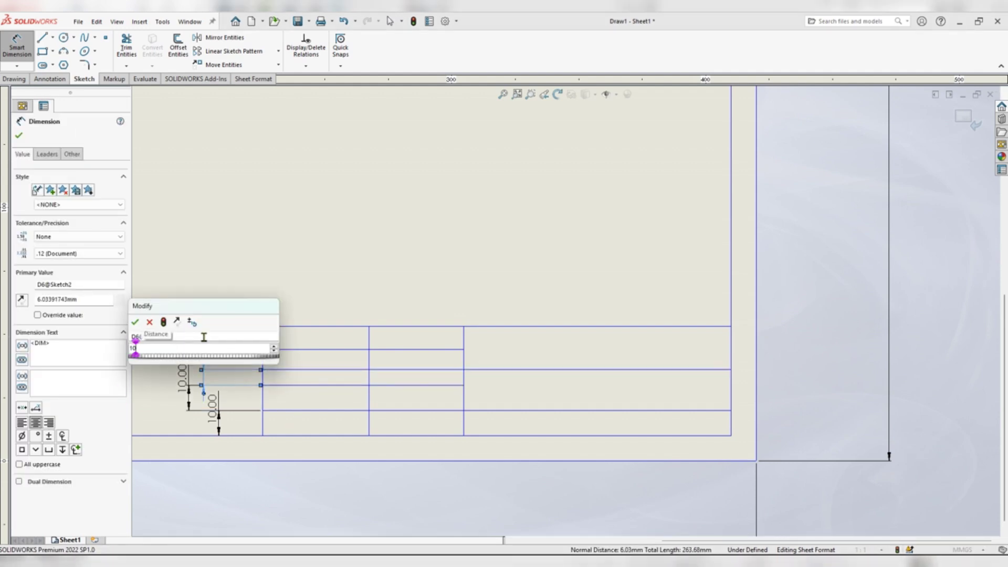
text(10)
key(Return)
click(271, 359)
click(270, 350)
click(226, 328)
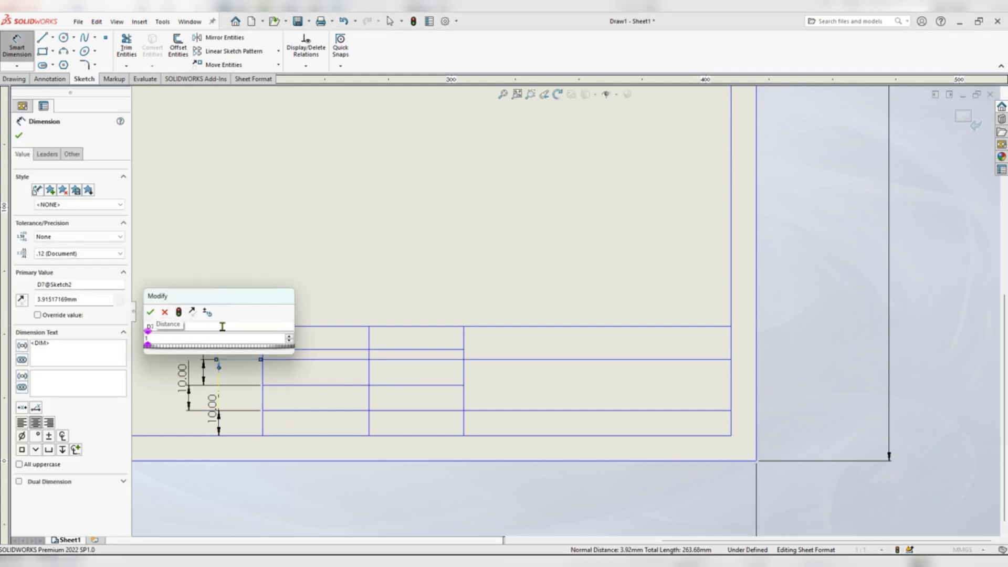
text(10)
key(Return)
click(291, 326)
click(253, 334)
click(247, 273)
text(10)
key(Return)
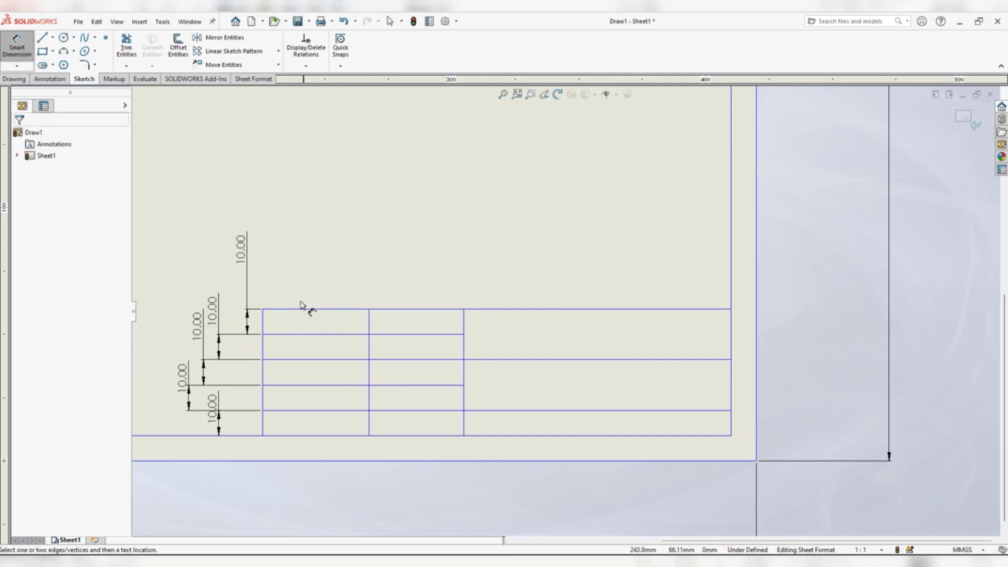
Set the first two column widths to 30 mm each and place an overall width dimension.
click(368, 324)
click(263, 320)
click(326, 268)
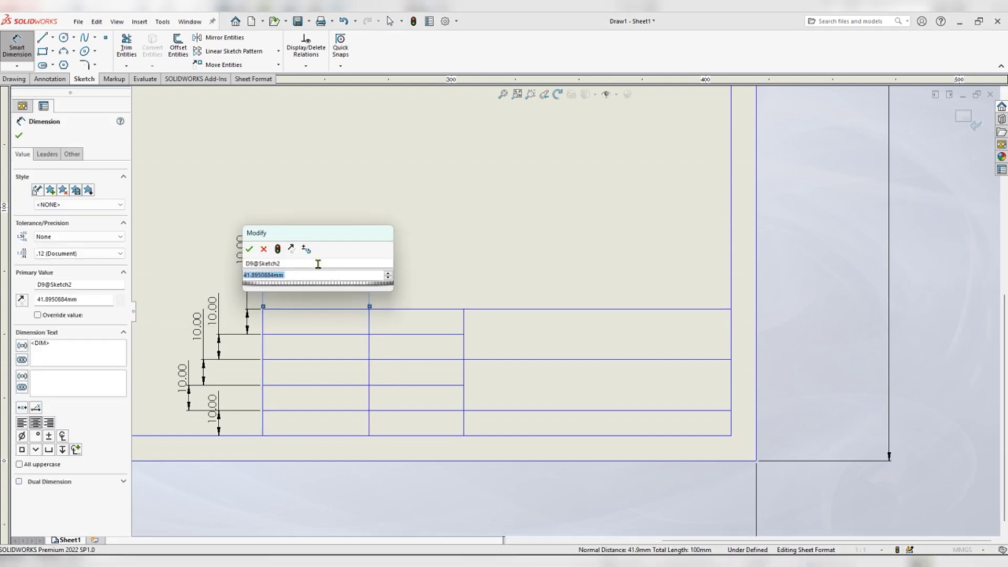
text(3)
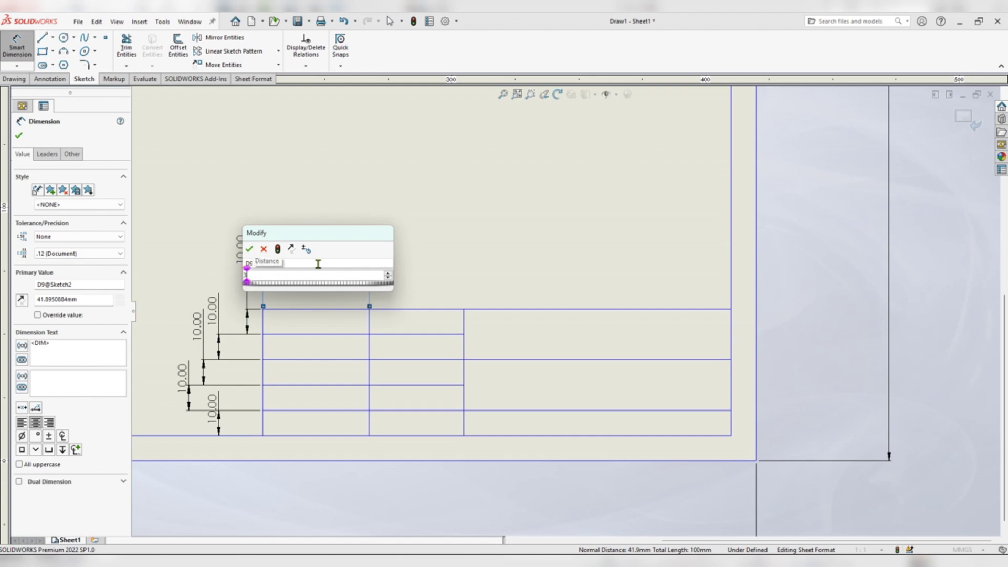
text(0)
key(Return)
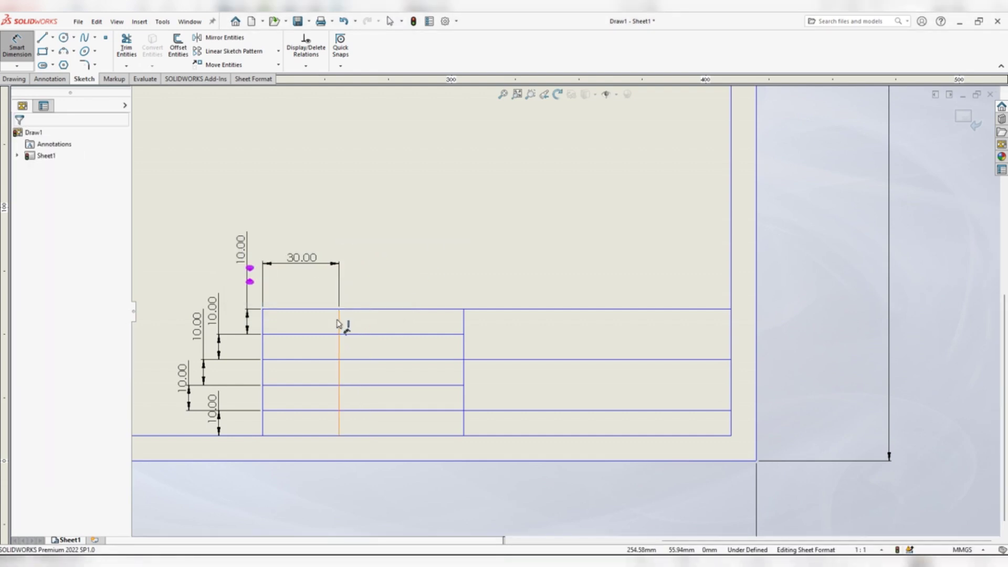
click(339, 324)
click(463, 322)
click(415, 266)
text(30)
key(Return)
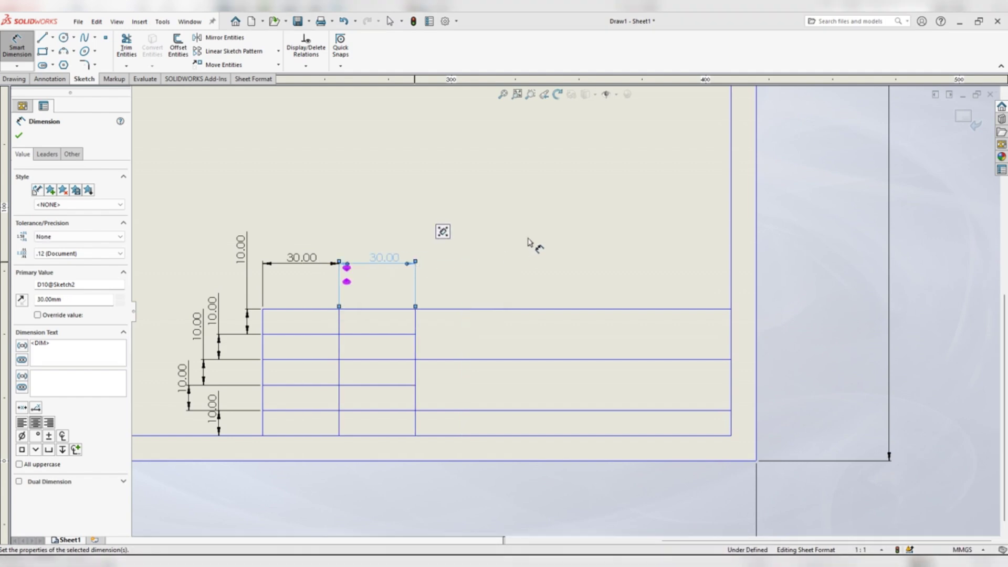
click(441, 309)
click(417, 205)
Set the title block's overall width to 150 mm.
text(150)
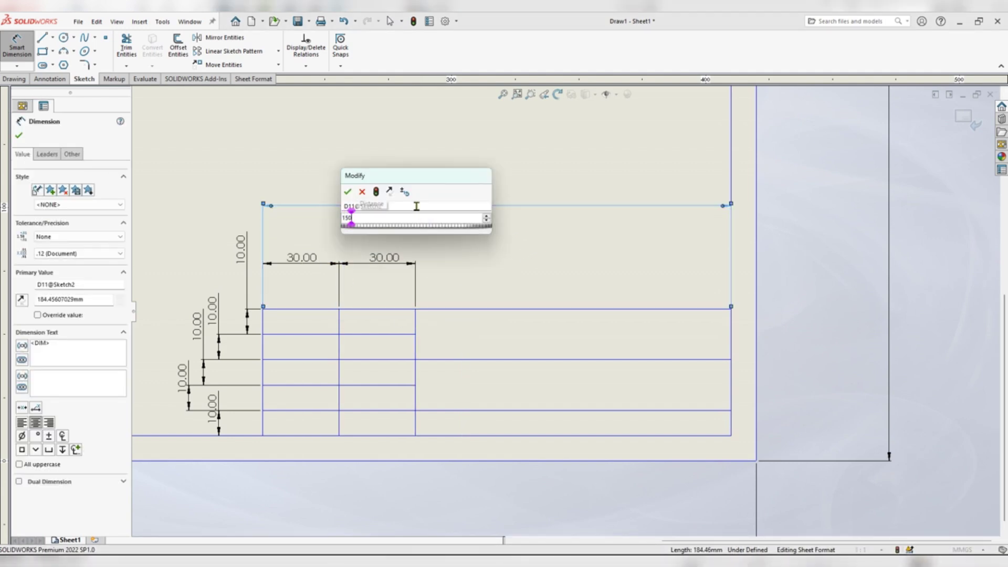
key(Return)
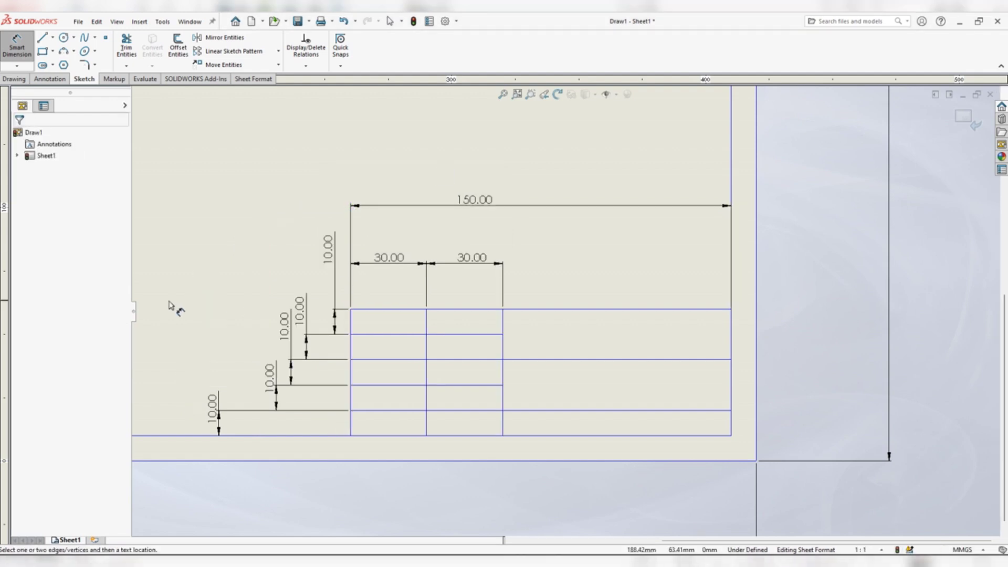
key(Escape)
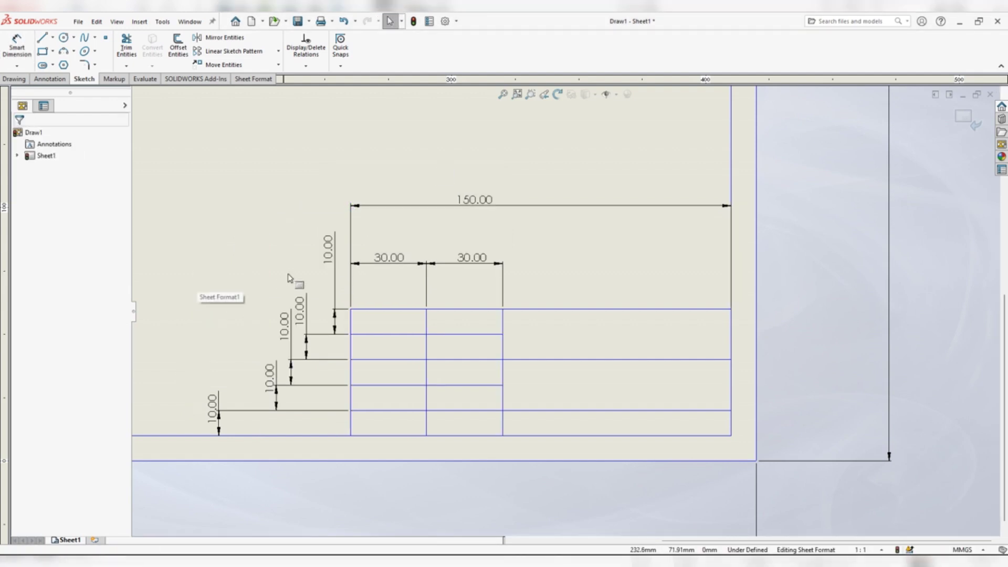
Delete all row-height and column-width dimensions from the sheet.
drag(334, 211, 203, 418)
key(Delete)
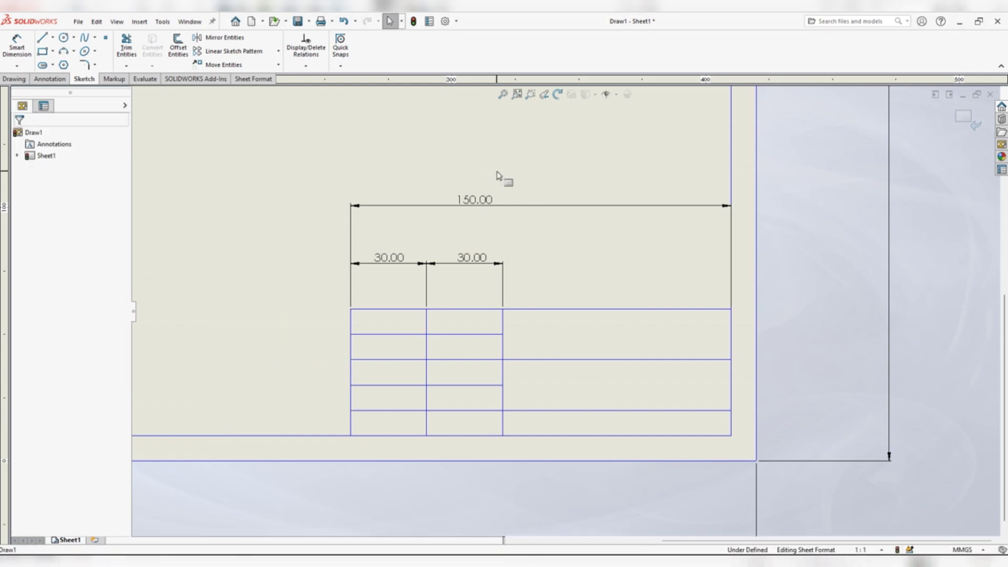
drag(502, 172, 328, 282)
key(Delete)
Start a leaderless Note and place it in the title block's top-left cell.
click(50, 79)
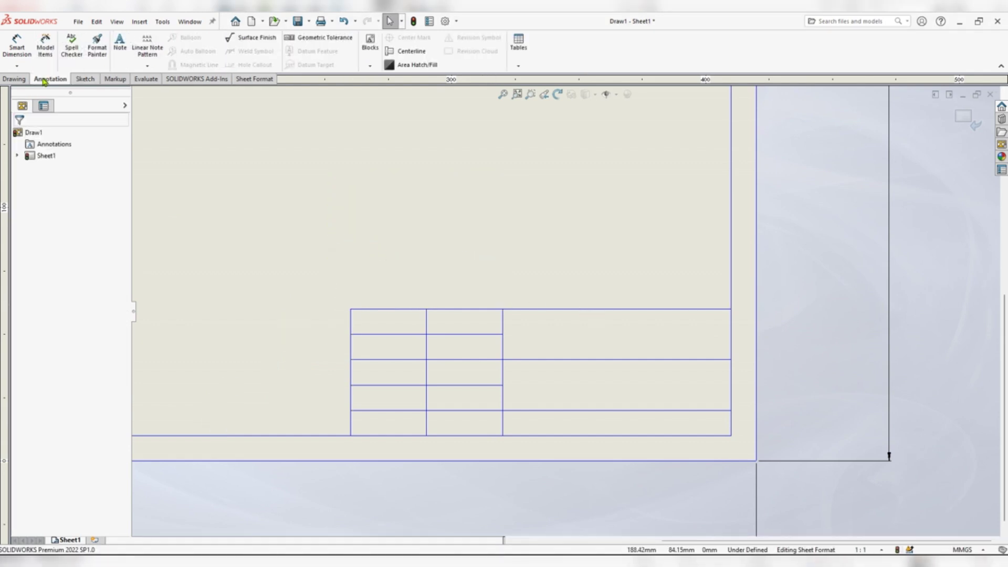
click(119, 40)
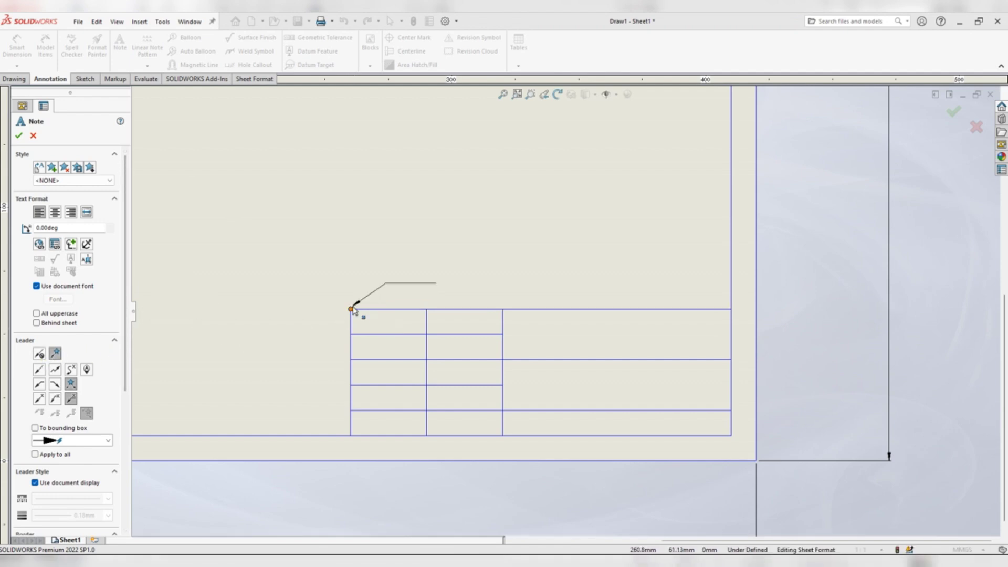
click(39, 355)
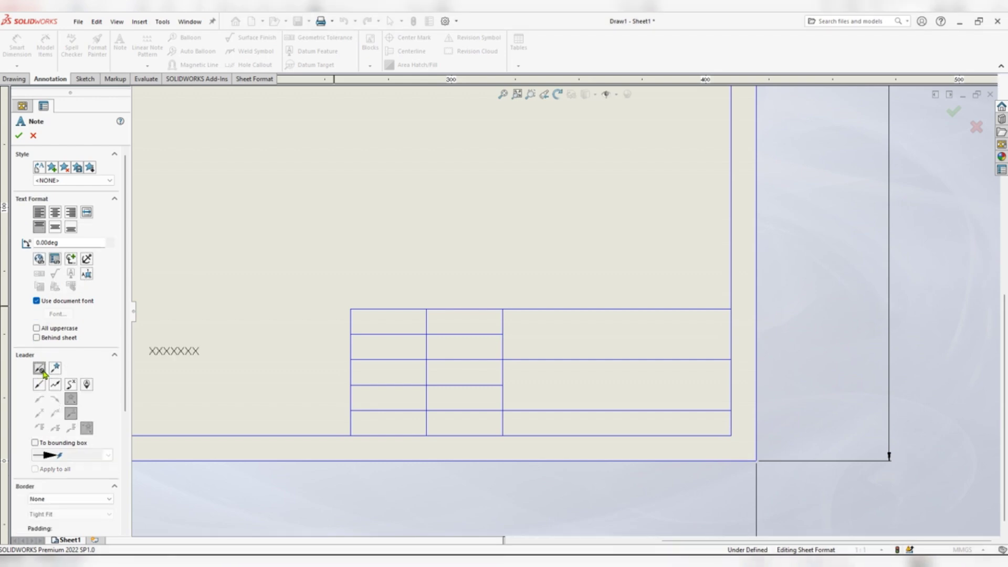
scroll(339, 334, down, 1)
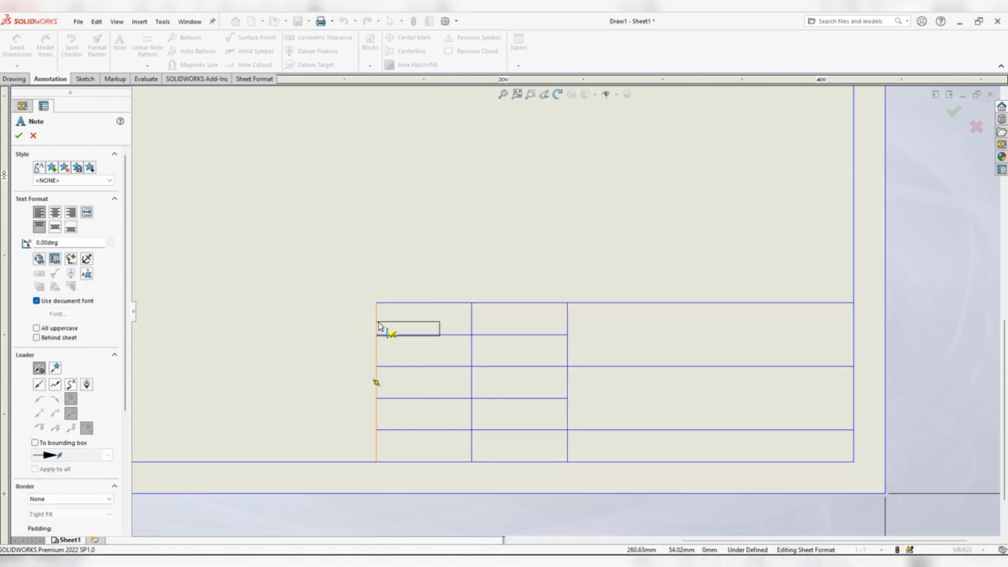
click(379, 325)
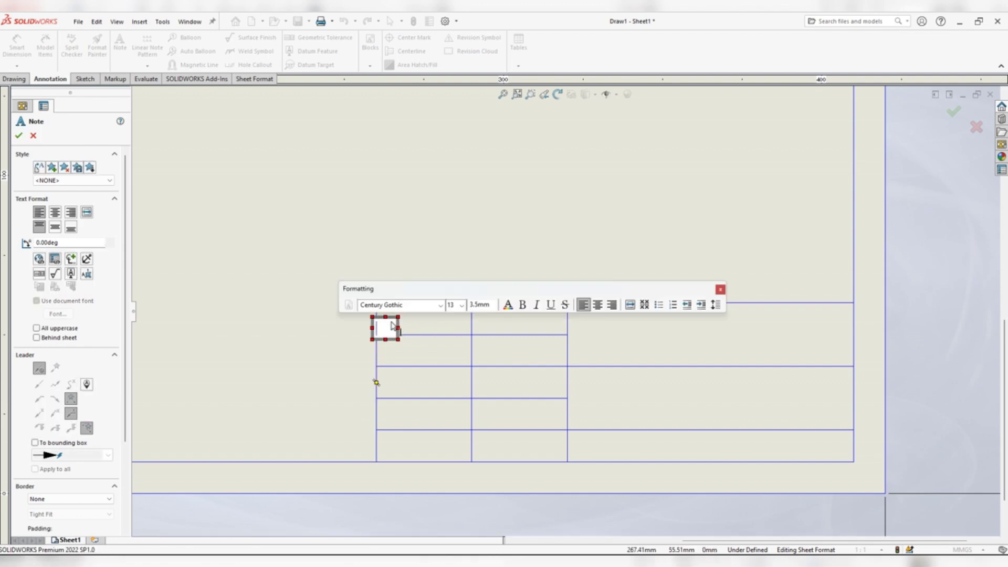
click(304, 315)
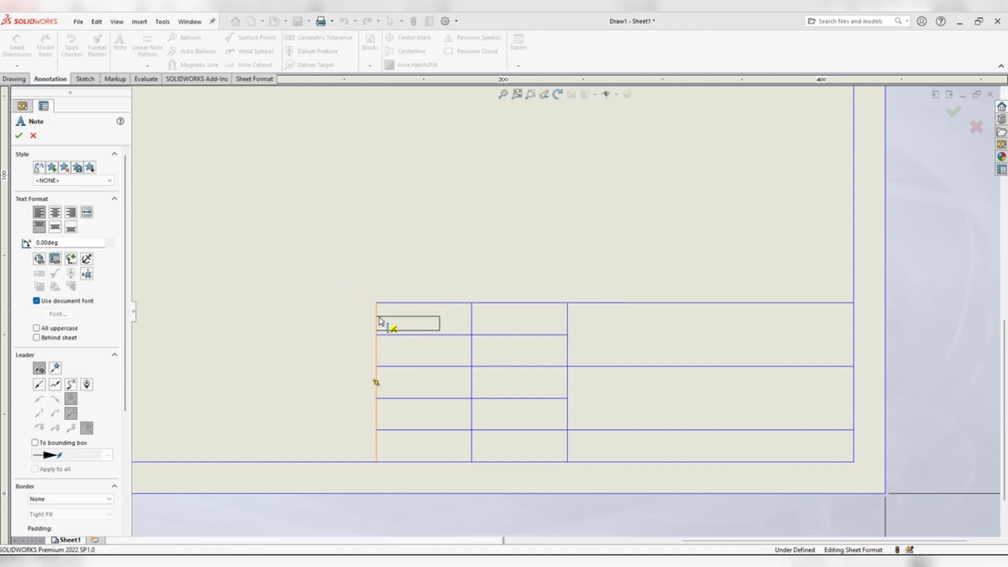
Place the note in the top-left cell and format it as bold Times New Roman, size 16.
click(381, 321)
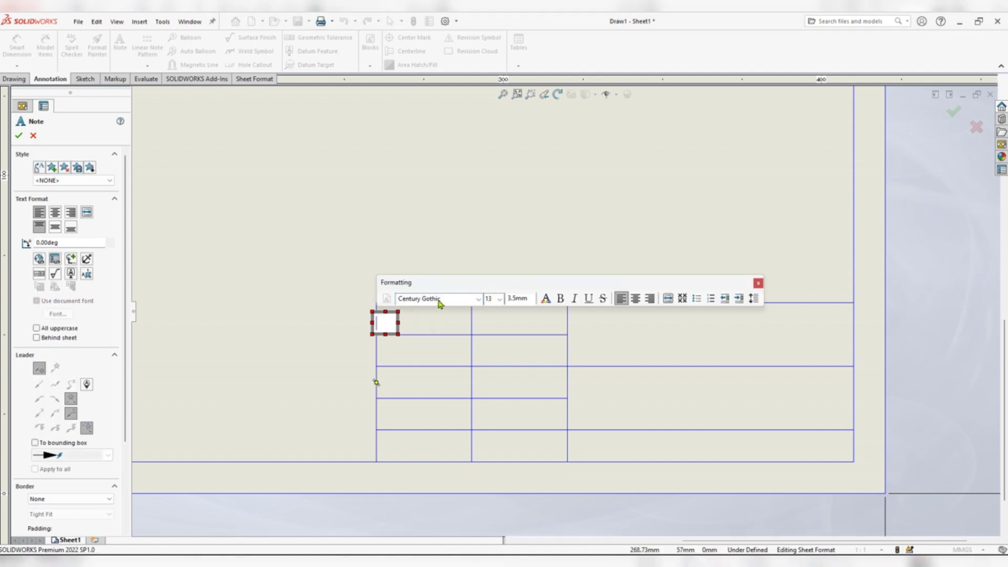
click(440, 298)
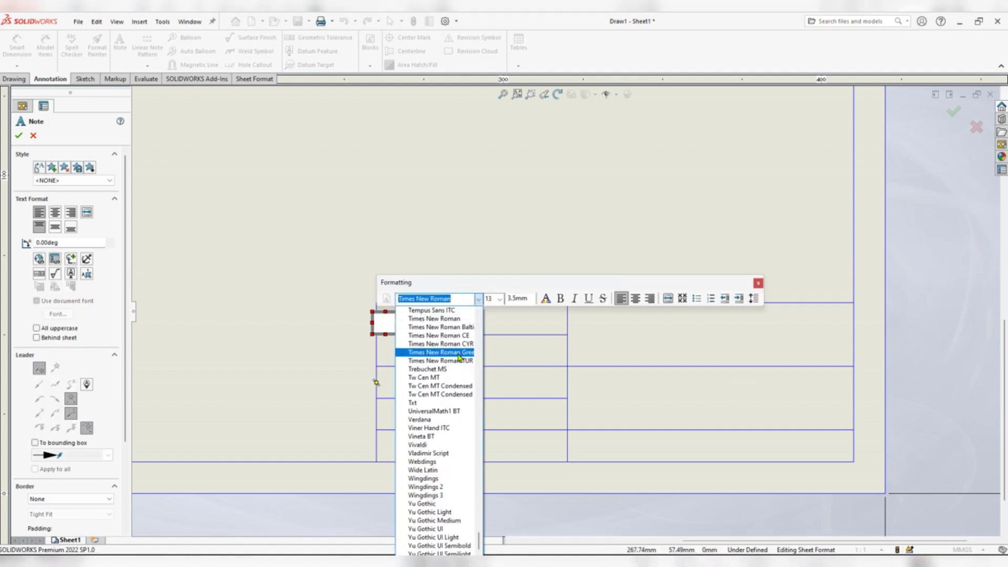
click(450, 318)
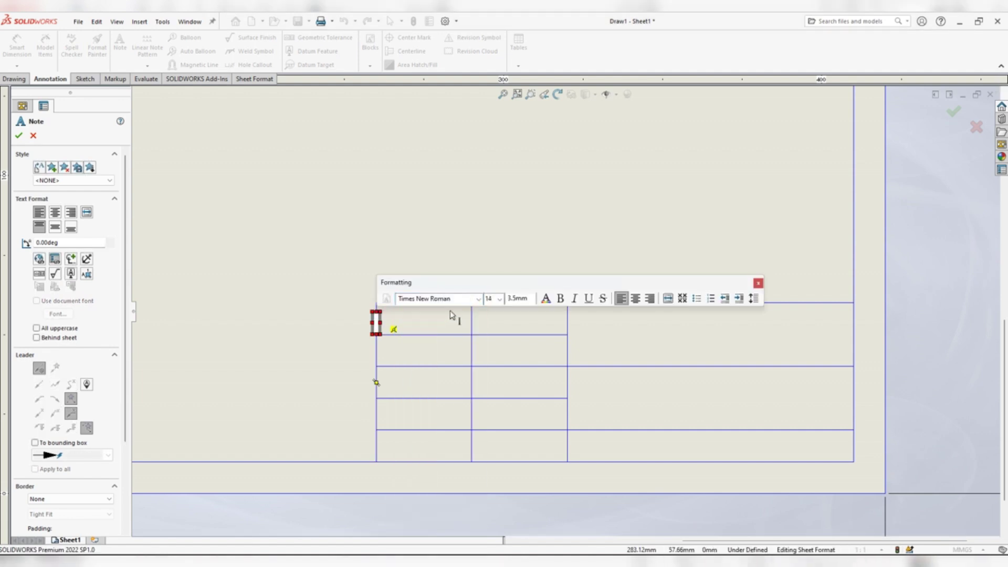
click(501, 299)
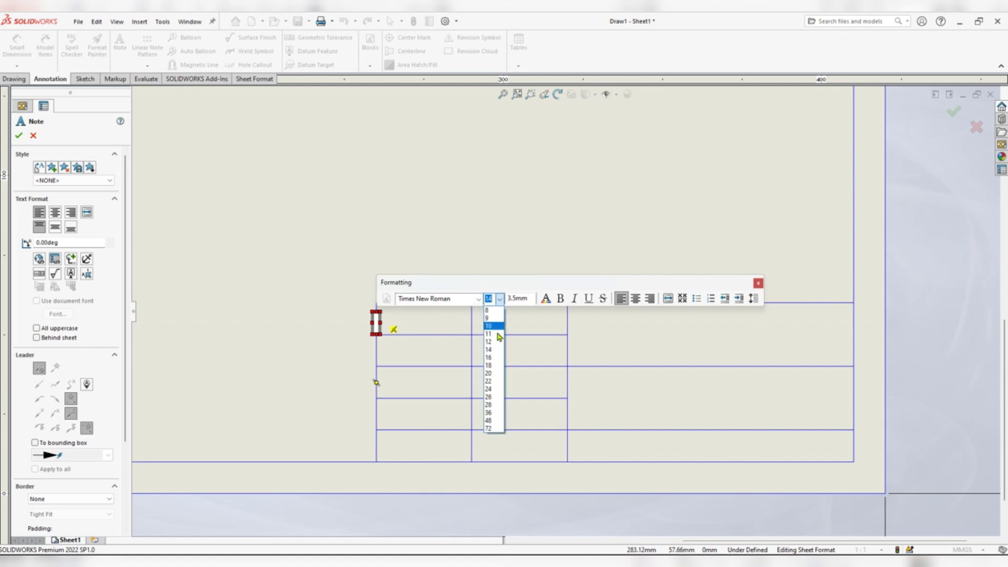
click(491, 359)
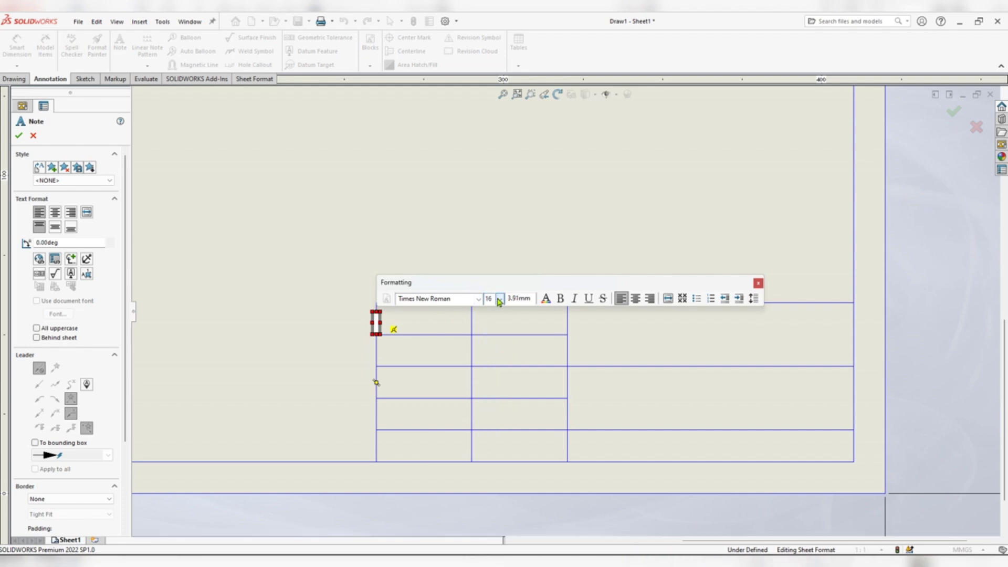
click(561, 300)
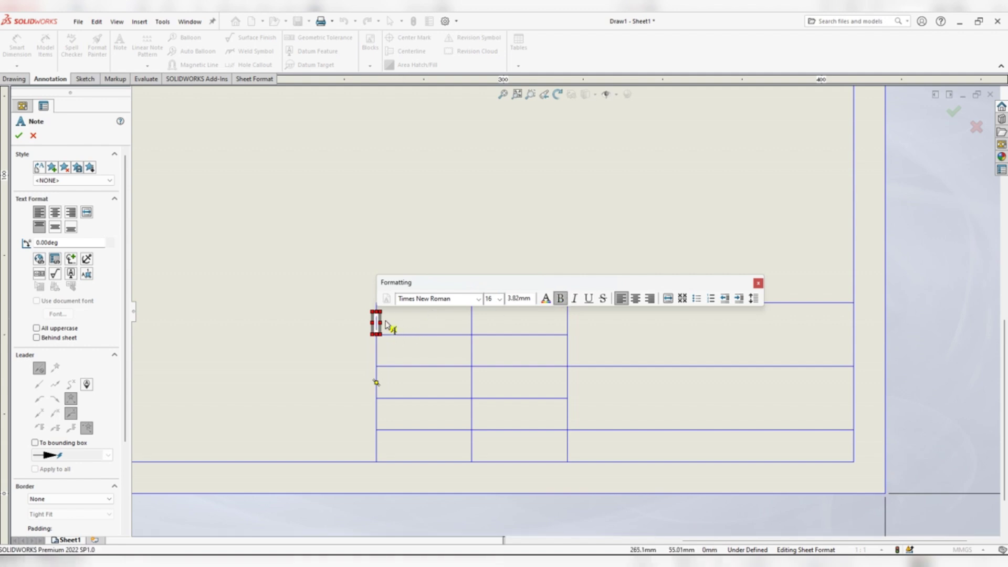
Type the labels Units, Designed and Checked into the first column's top three rows.
text(Units)
double_click(381, 354)
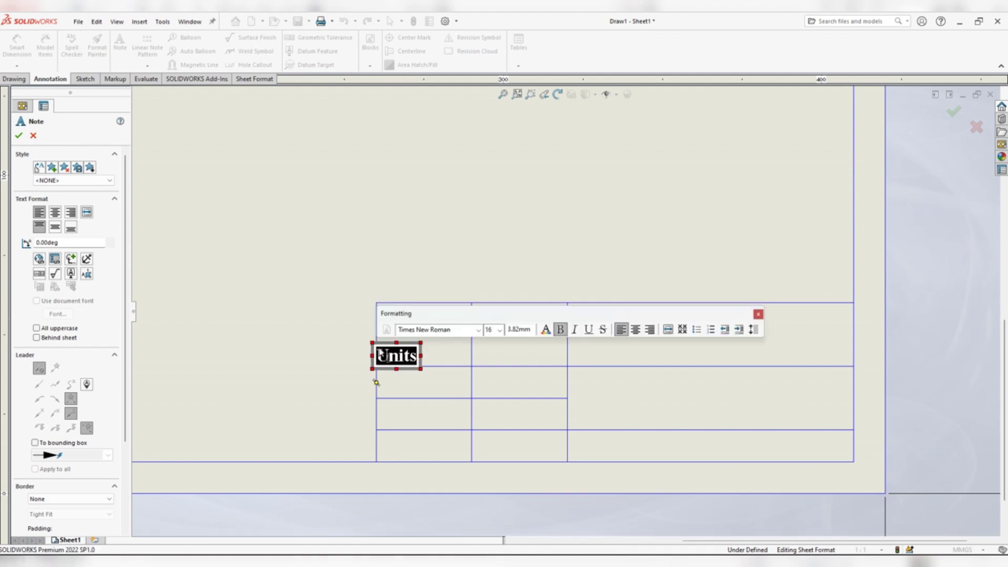
text(Deisg)
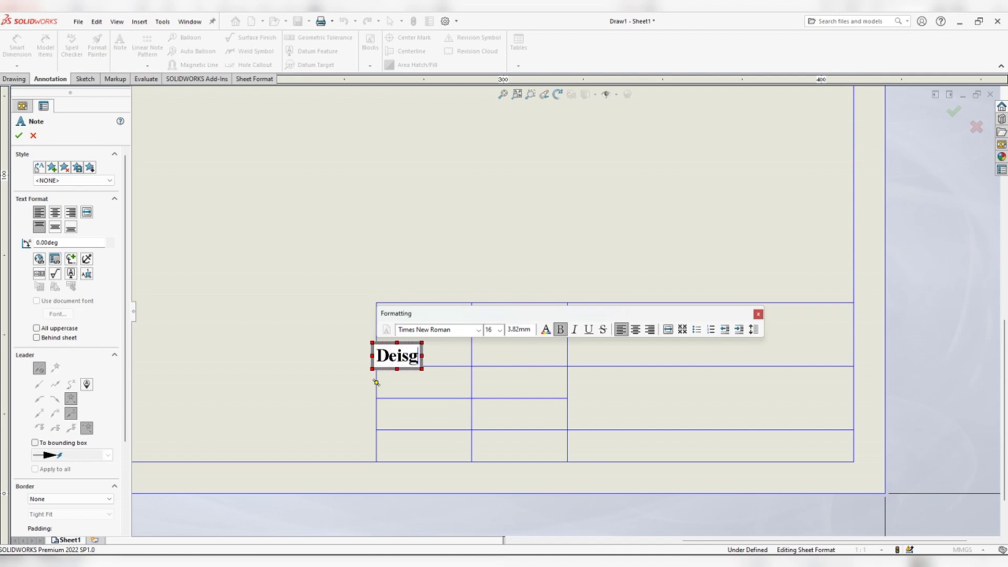
key(BackSpace)
key(BackSpace)
text(signed b)
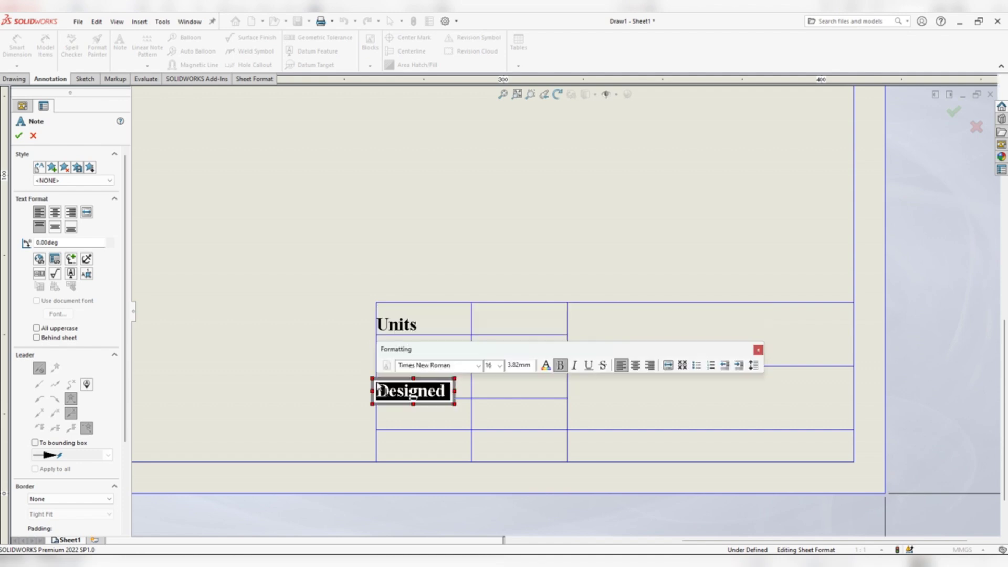
text(Checked)
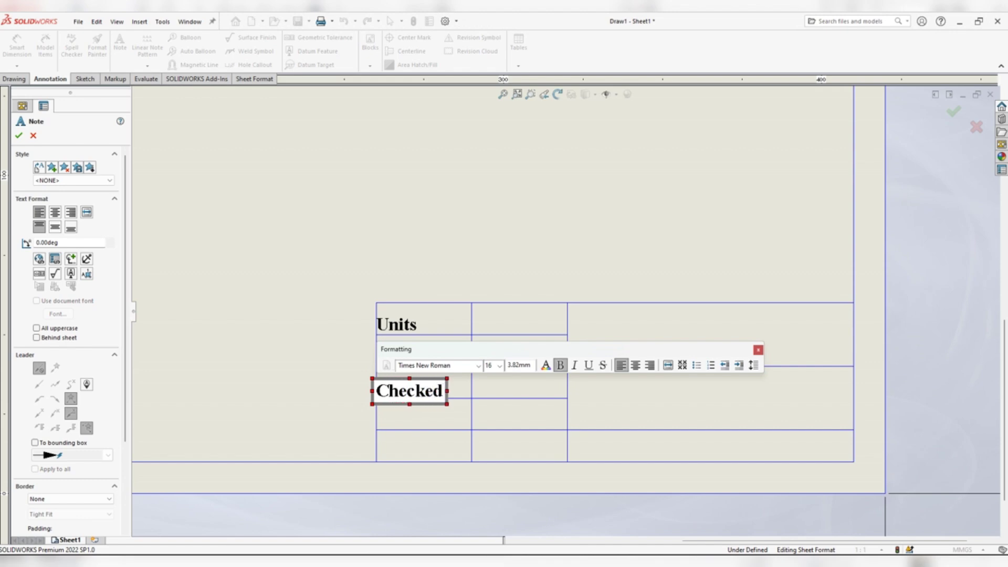
click(384, 425)
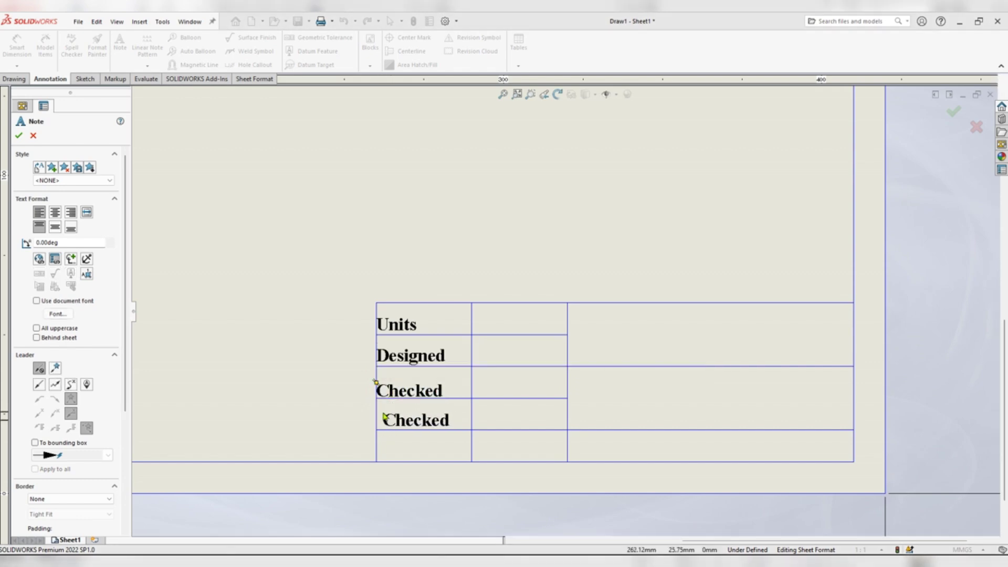
Add the Material and Scale labels in the fourth and fifth rows.
click(384, 417)
text(Ma)
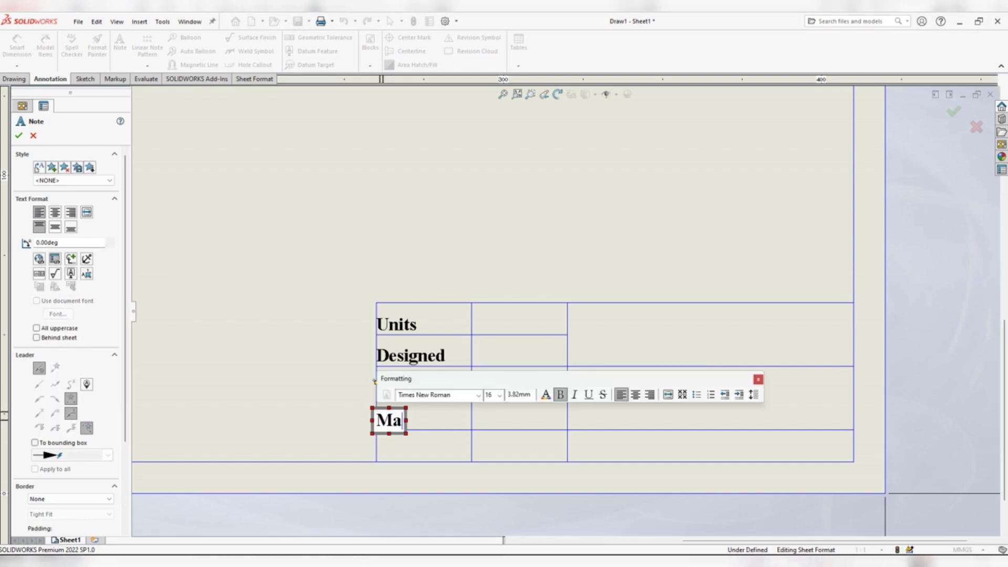
text(terial)
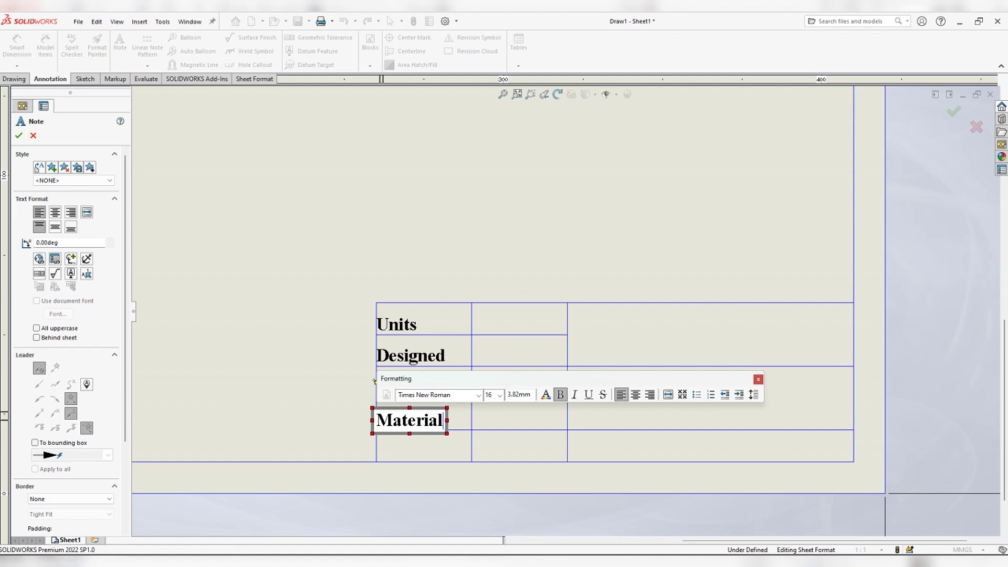
click(387, 450)
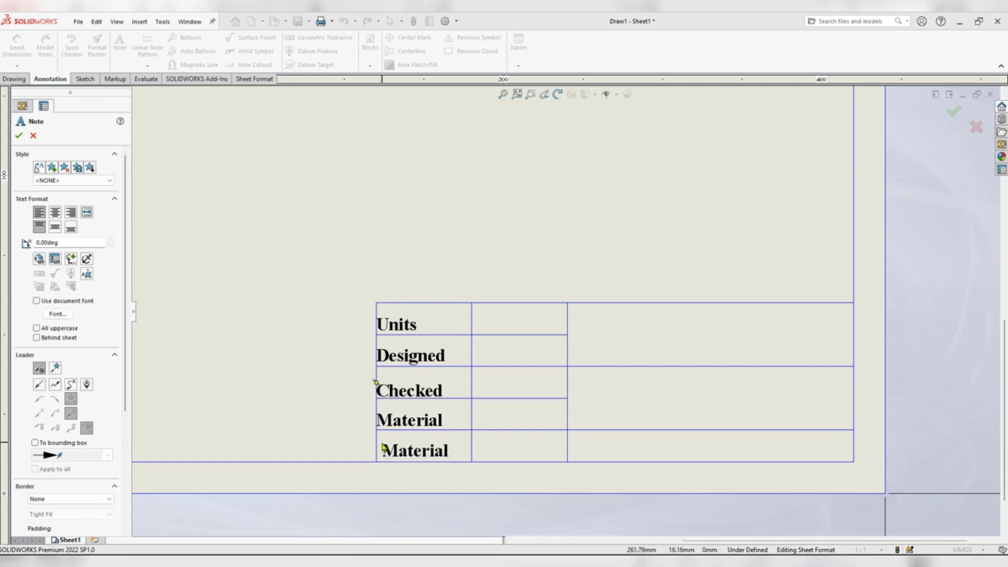
click(381, 447)
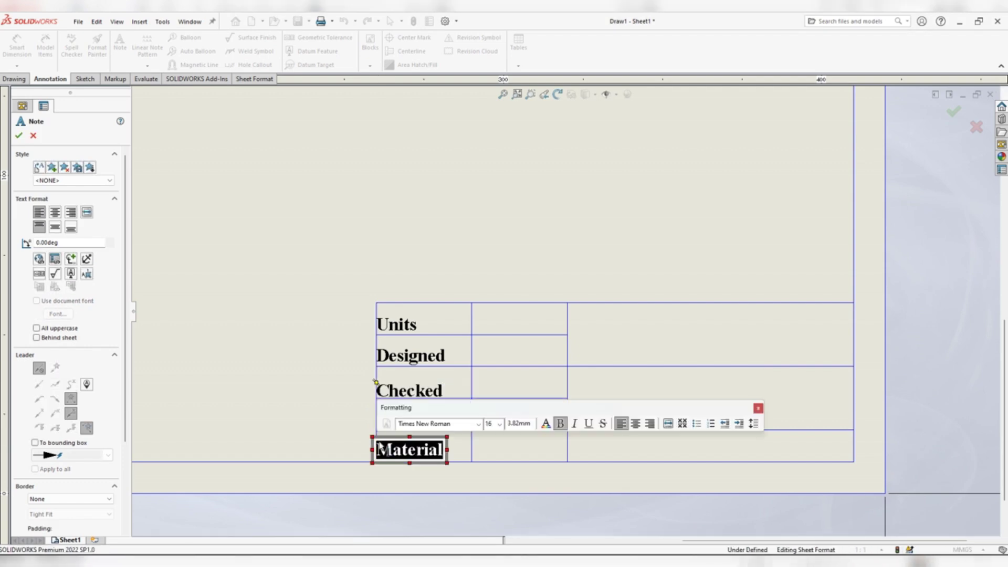
text(Scale)
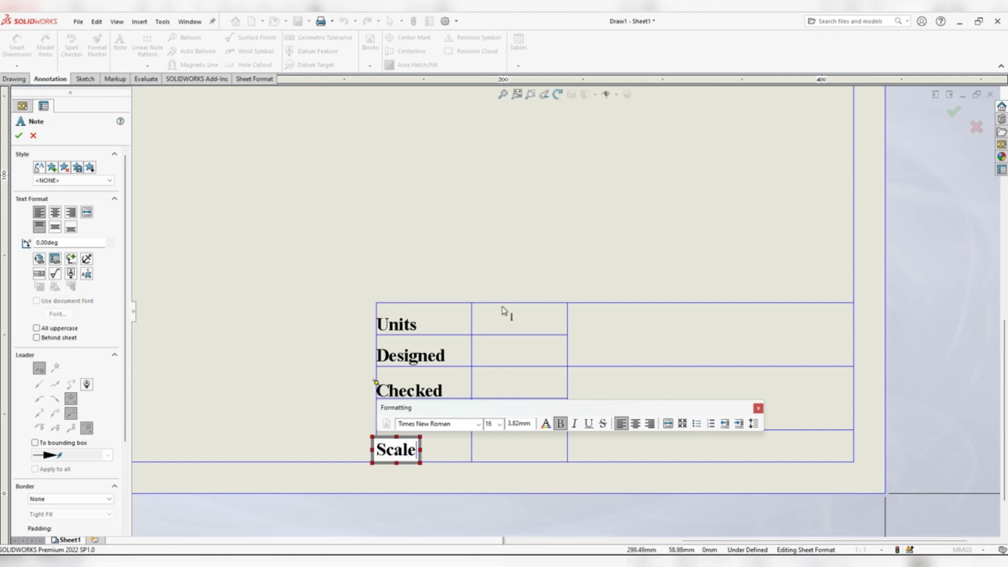
click(482, 323)
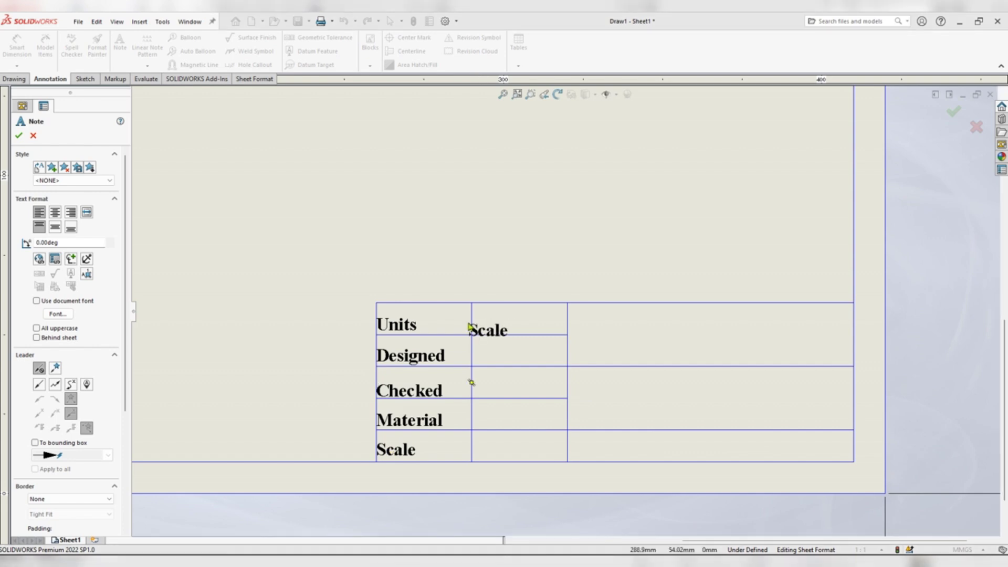
Move the spare note to the large right cell and change it to 'Organization and Logo'.
drag(469, 326, 579, 331)
double_click(591, 331)
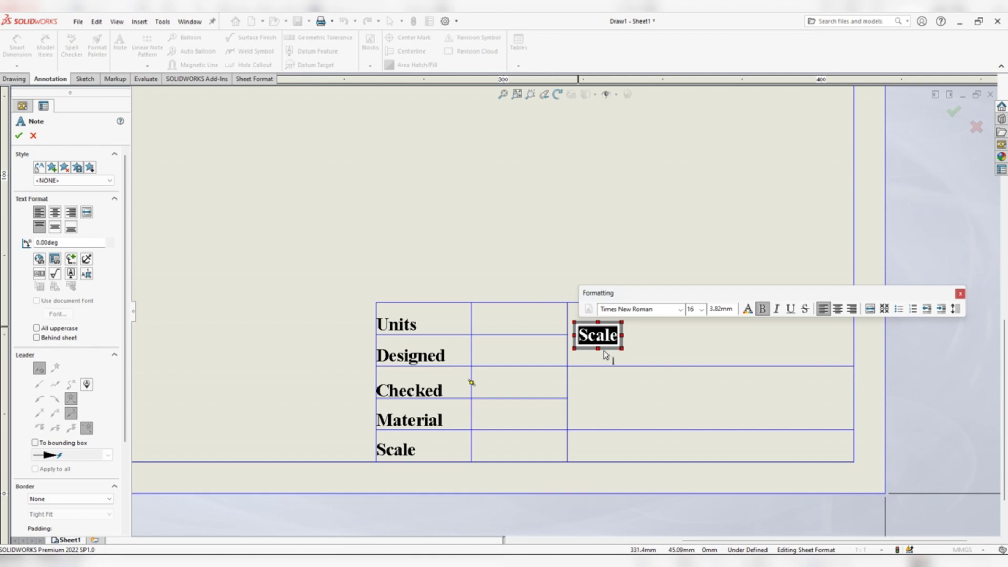
text(Or)
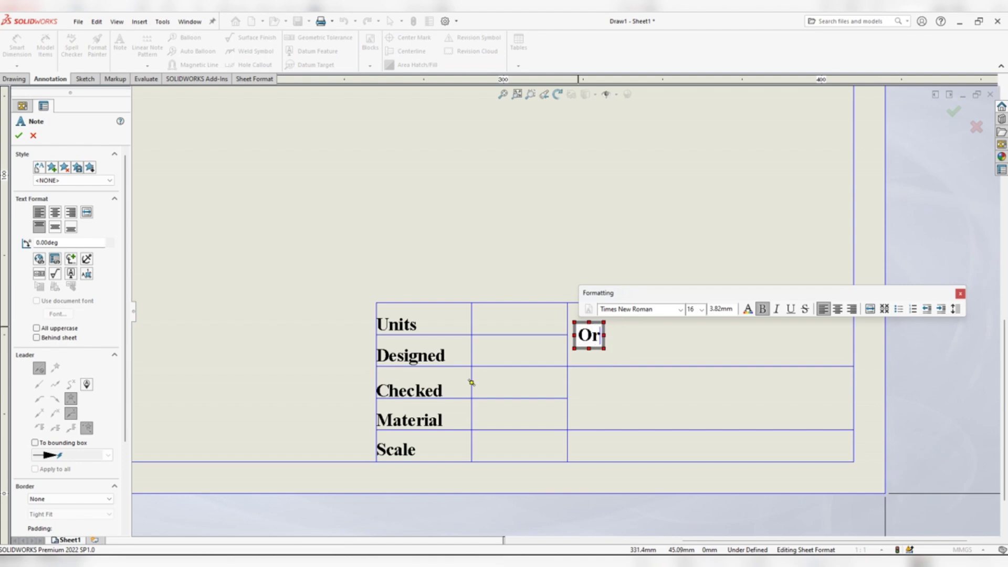
text(ganiza)
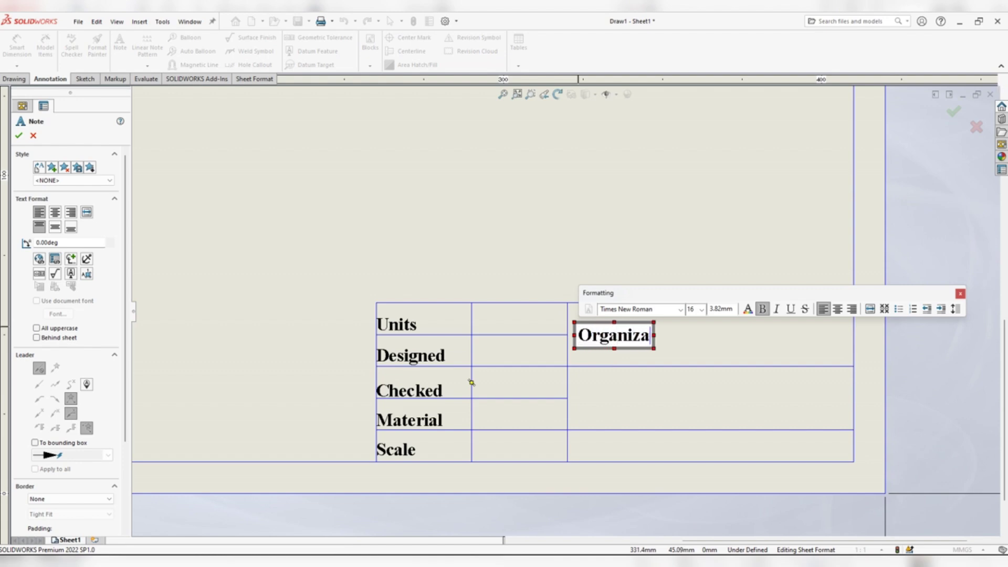
text(tion and L)
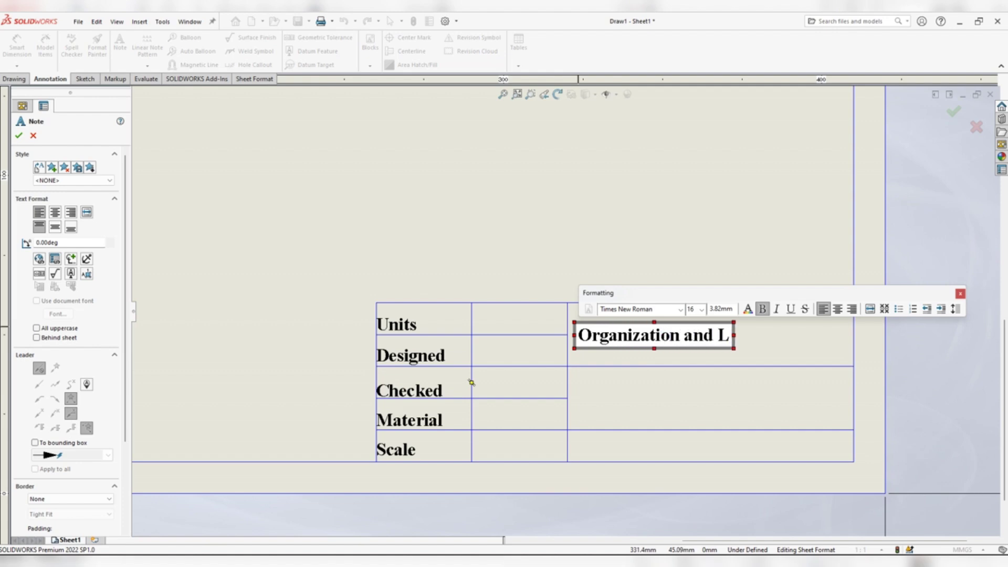
text(ogo)
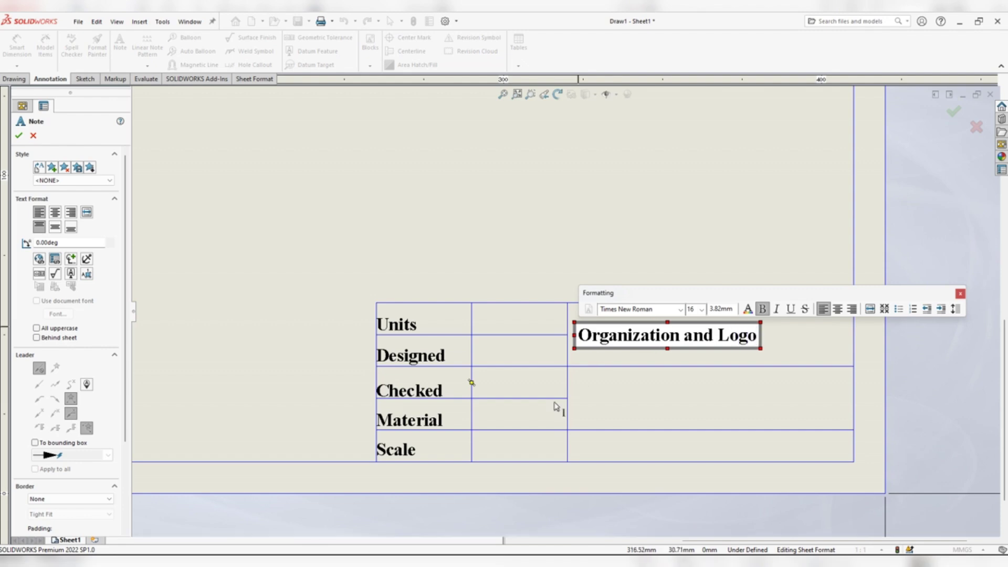
click(577, 397)
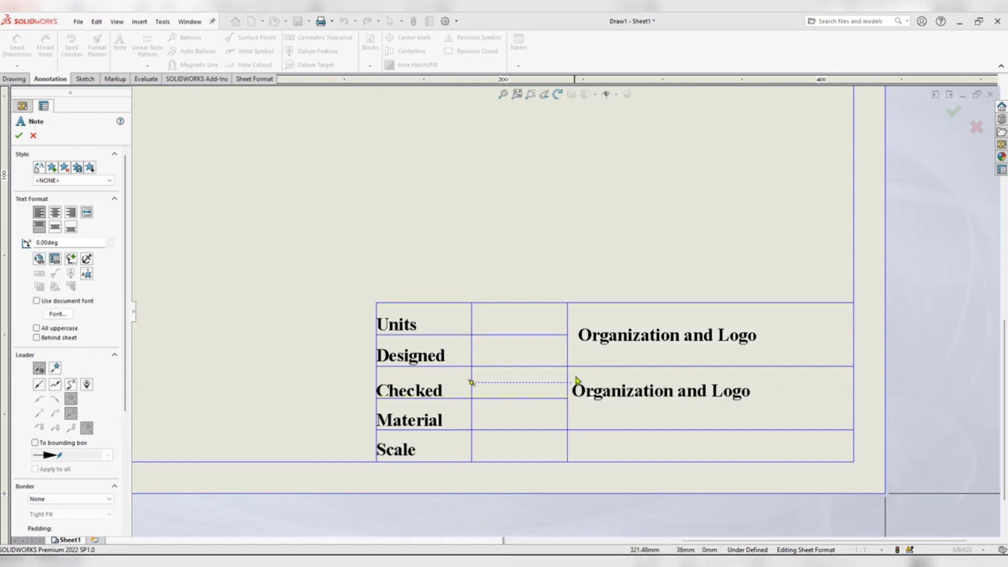
Add the note 'TITLE OF THE DWAWING' in the middle right cell.
click(580, 379)
text(TITLE OF THE DWAWING)
click(581, 441)
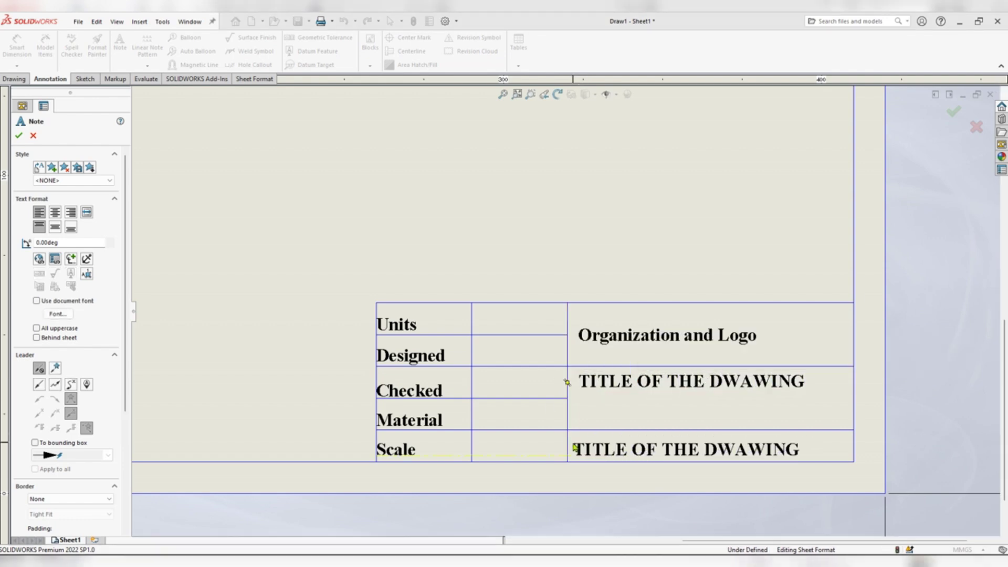
Write 'Notes:' in the bottom-right cell, then 'Unless otherwise stated all units are in mm' at size 9.
click(576, 449)
text(N)
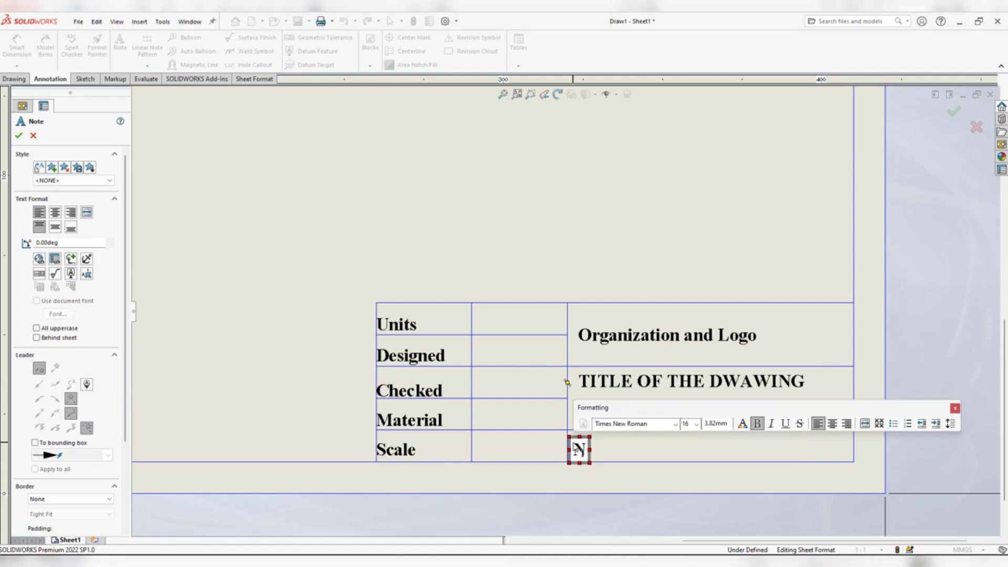
text(otes:)
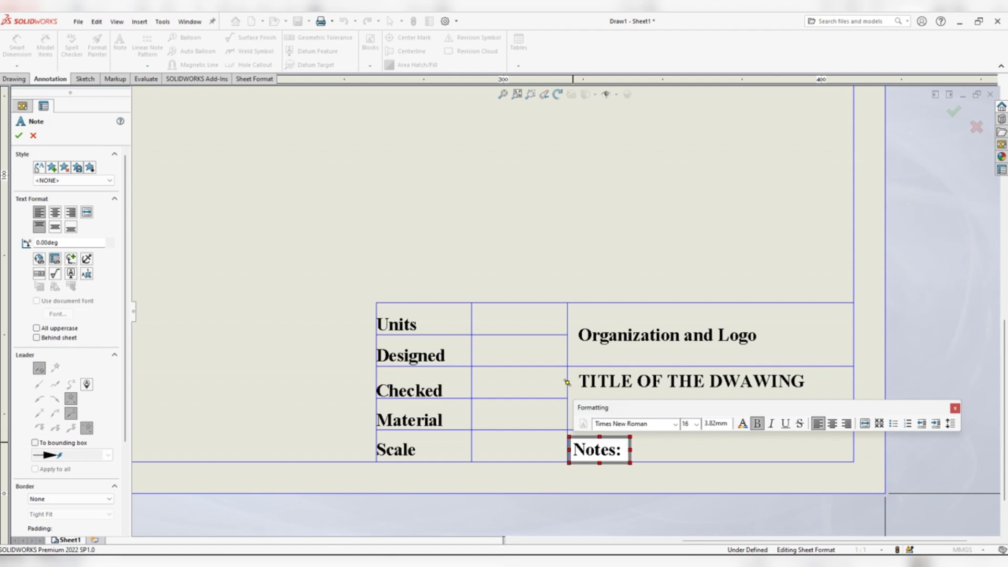
click(699, 425)
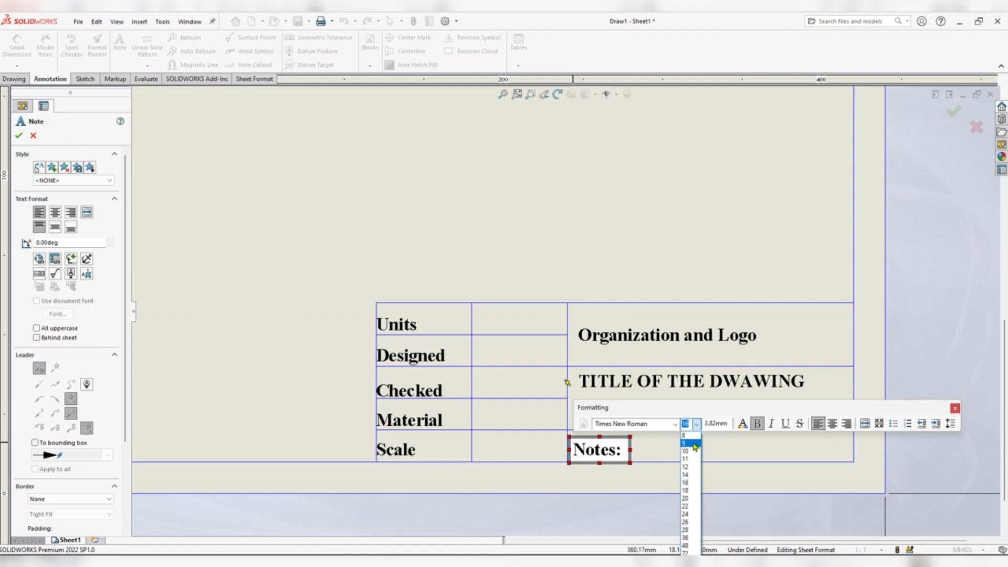
click(693, 444)
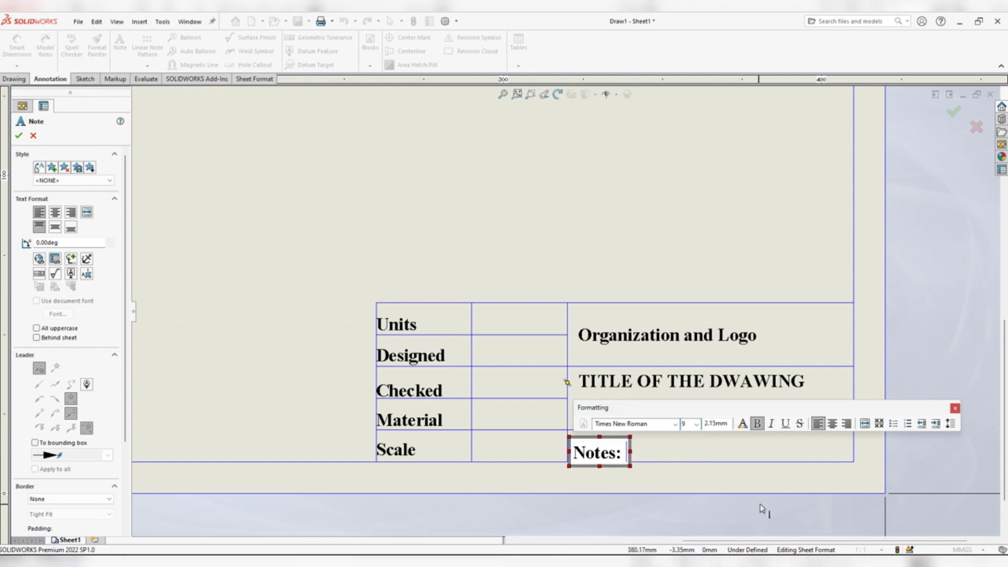
text(Unless otherwise stated all units)
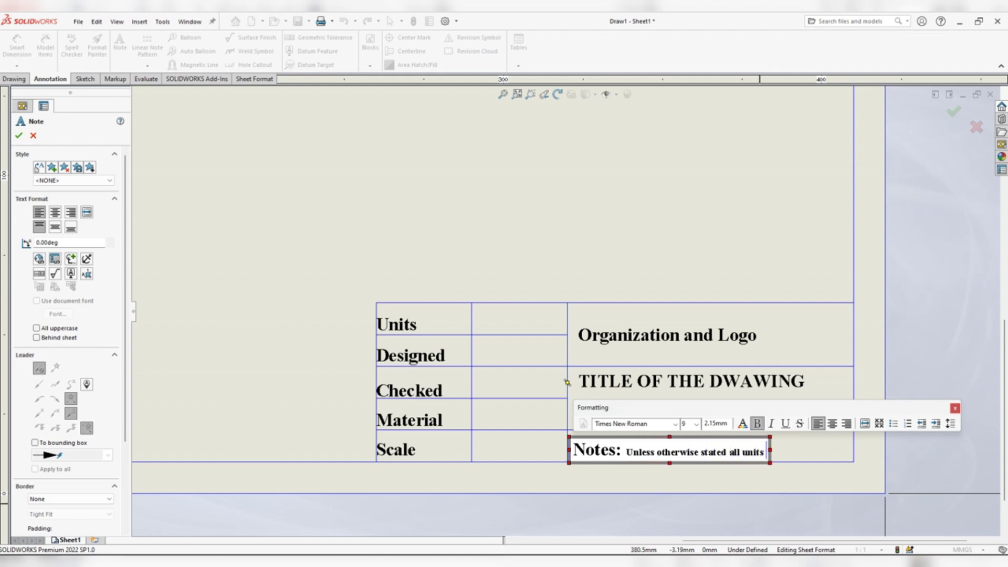
text(mm)
click(762, 508)
scroll(516, 396, up, 3)
scroll(547, 360, down, 8)
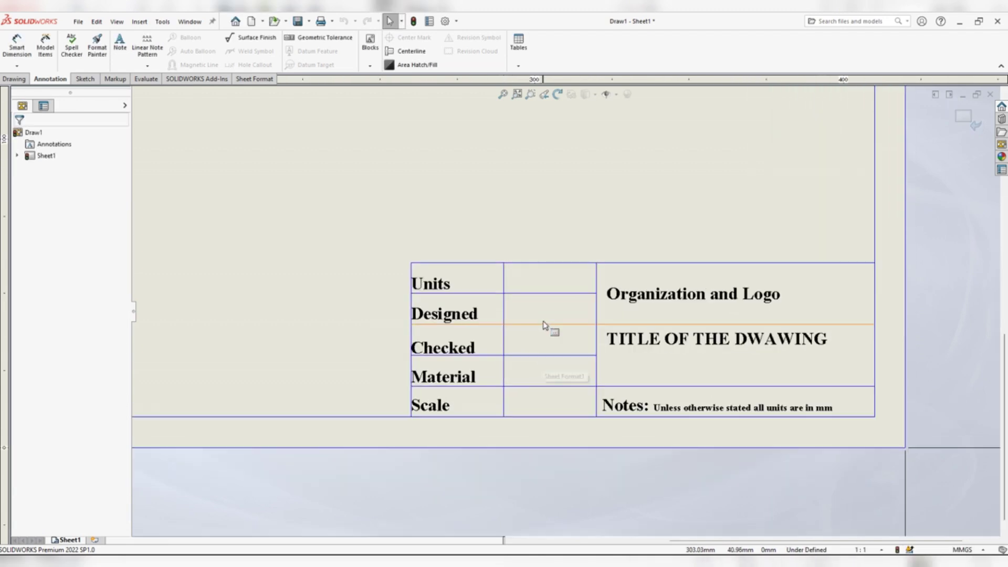
Fill the Units, Designed and Checked value cells with mm, MED and MED Team.
click(120, 51)
click(486, 276)
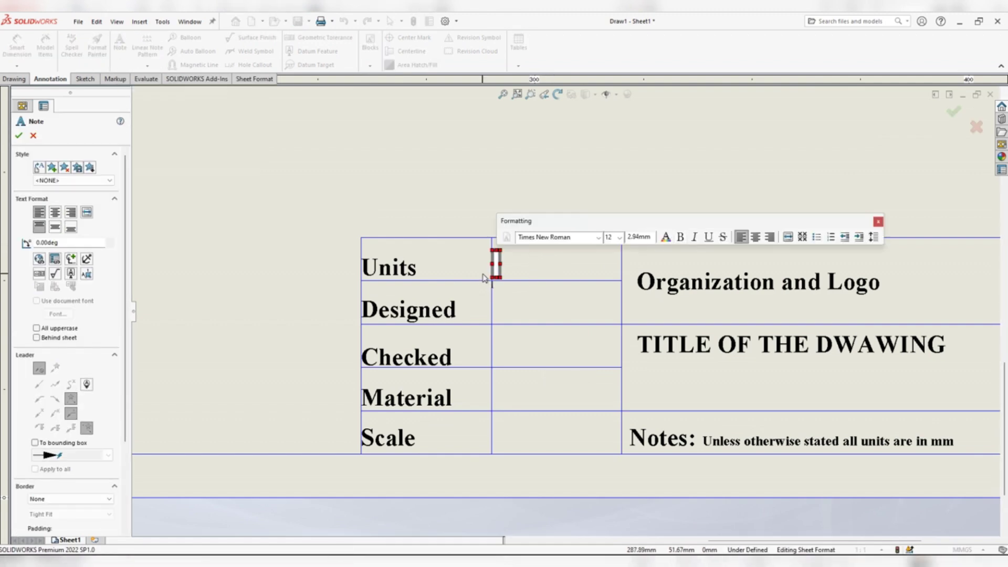
text(mm)
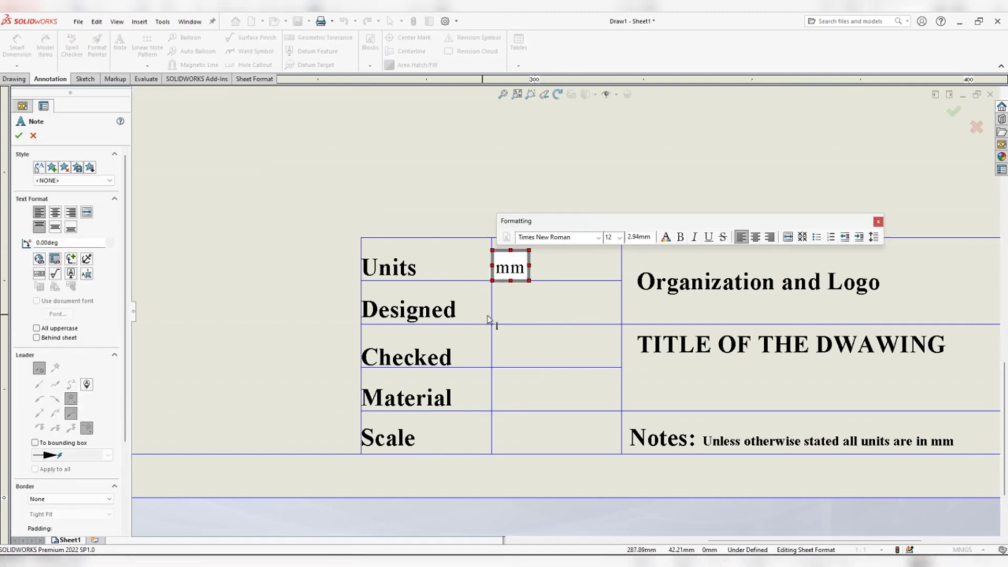
click(494, 310)
text(mm)
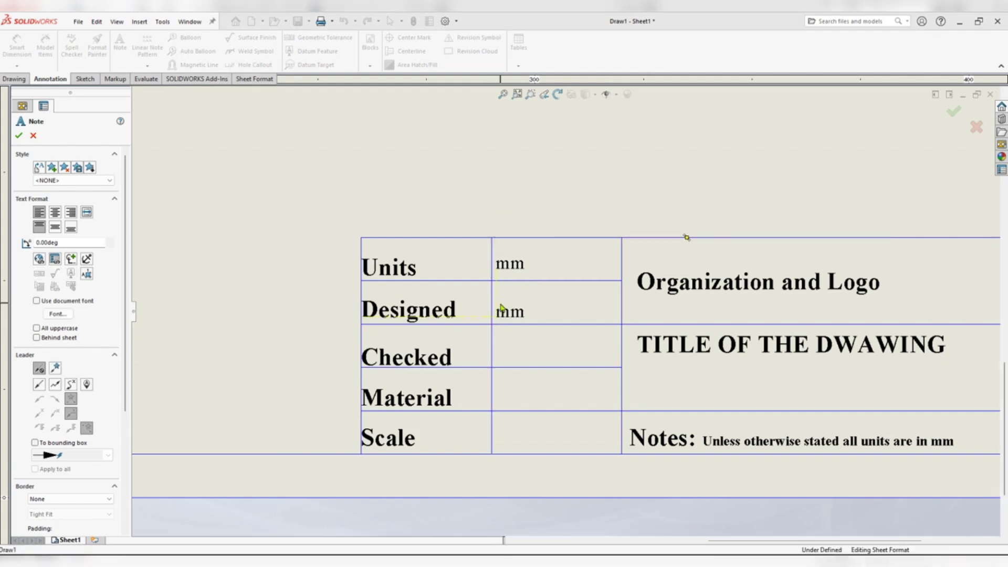
double_click(501, 308)
text(MED)
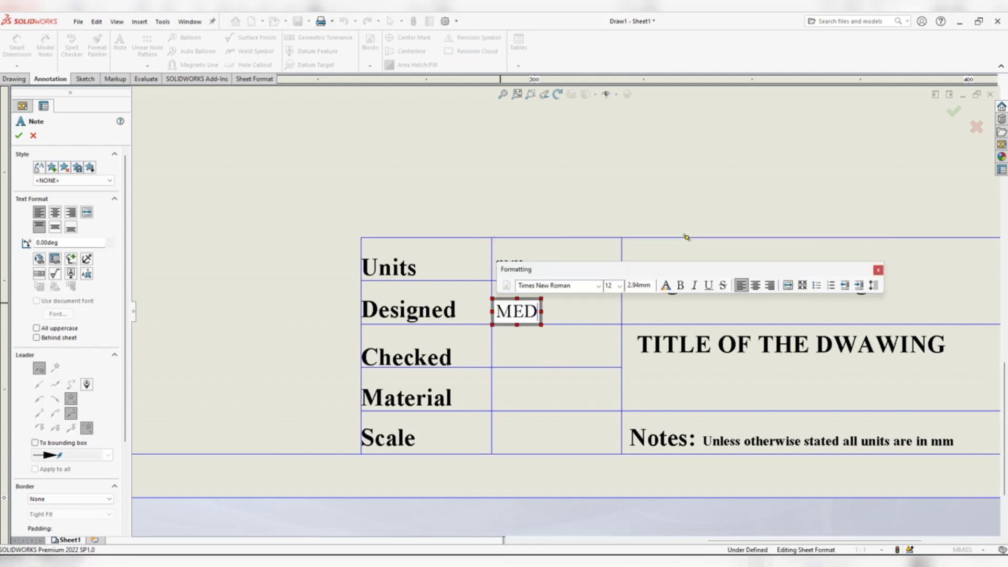
text(MED)
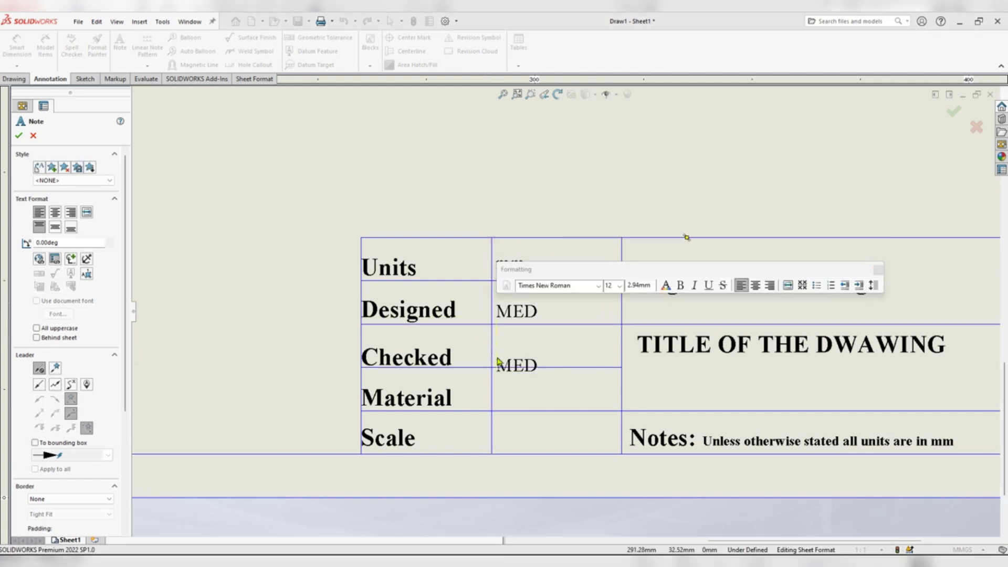
double_click(499, 354)
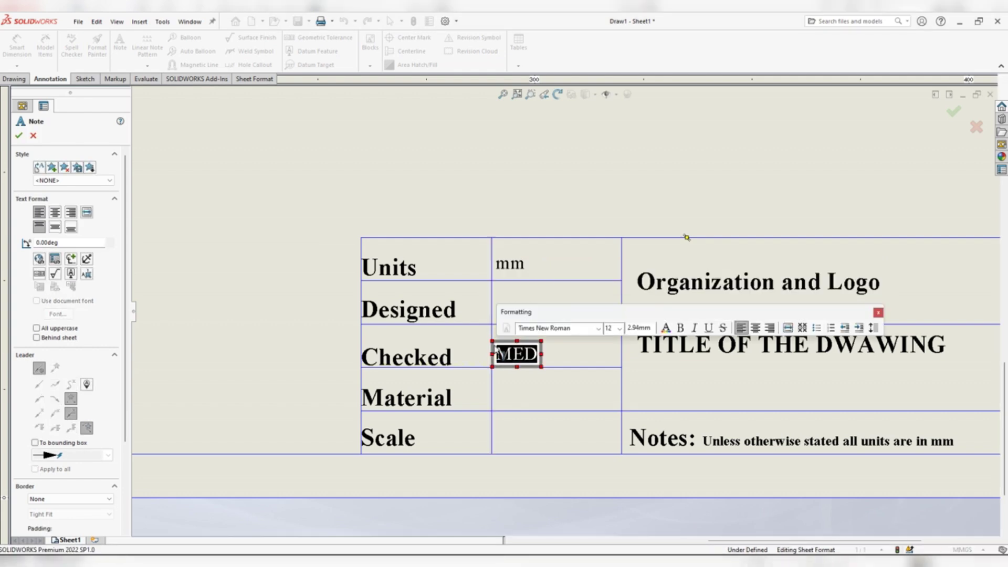
key(End)
text(Team)
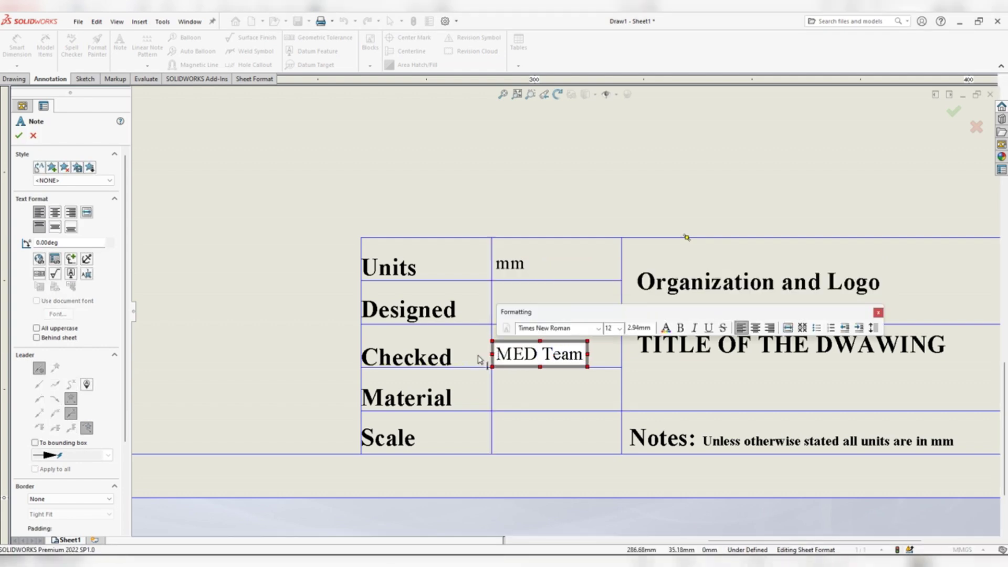
Enter Stainless steel 201 as the Material and start a 1:25 note in the Scale cell.
click(496, 391)
text(Stainlee)
key(BackSpace)
text(ss steel)
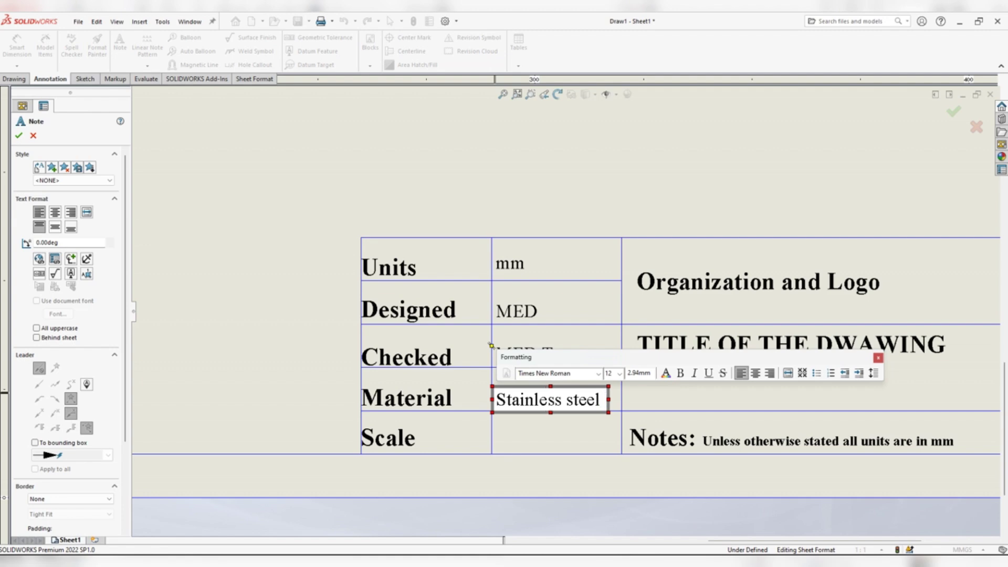
text( 201)
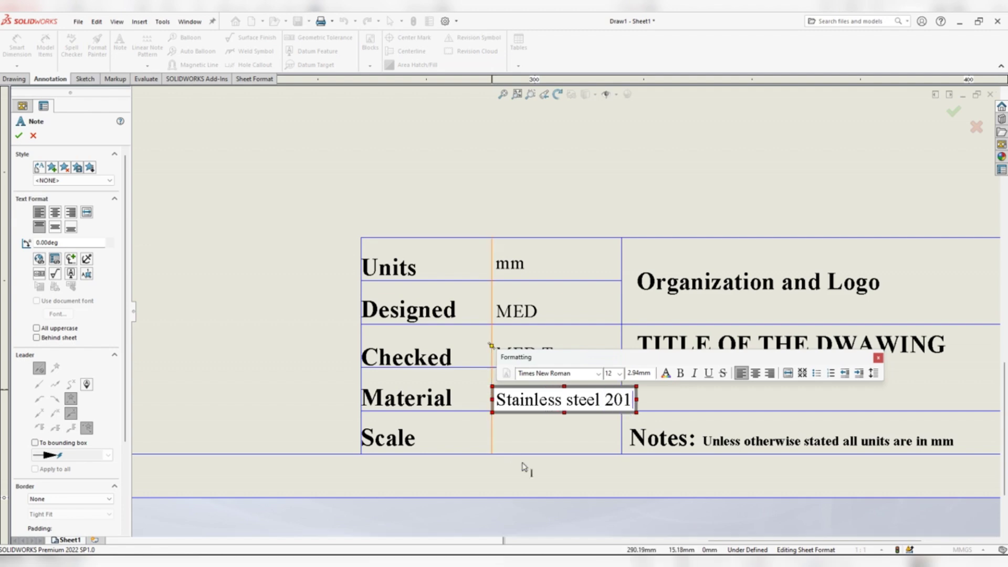
click(527, 445)
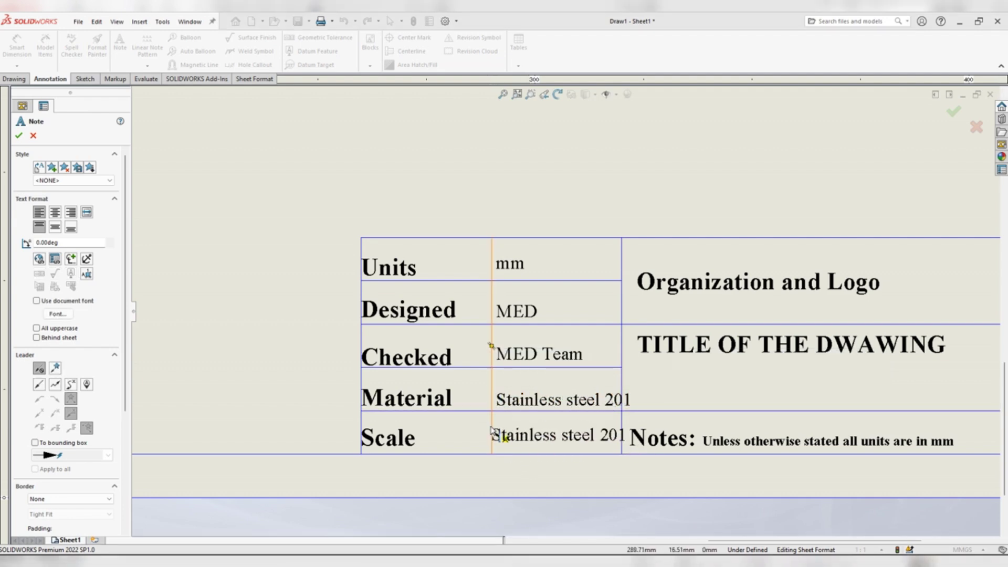
click(494, 429)
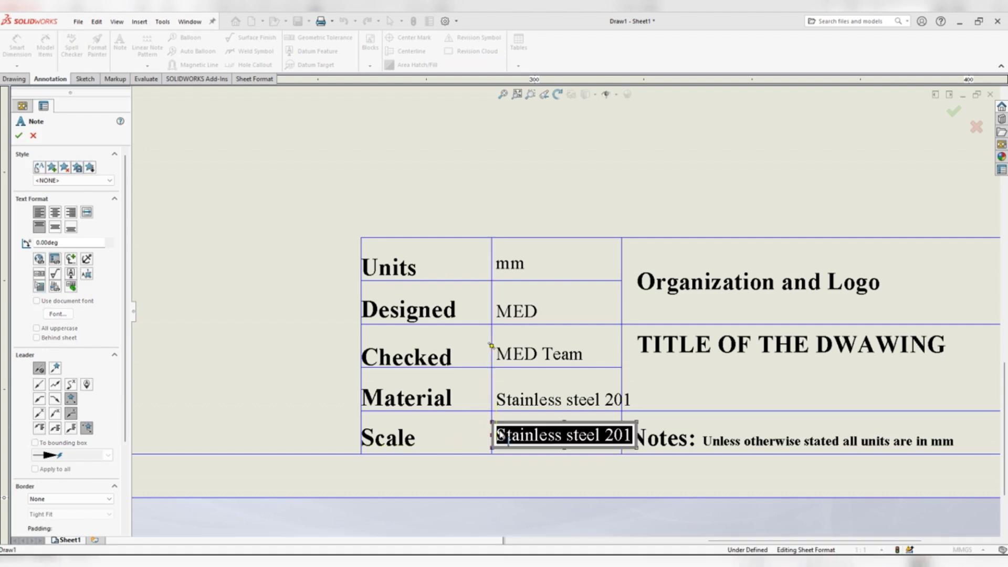
text(1:25)
Add the note SAMKO DESIGNERS under Organization and Logo, correcting the DESOGNERS typo.
click(581, 434)
text(SAMKO )
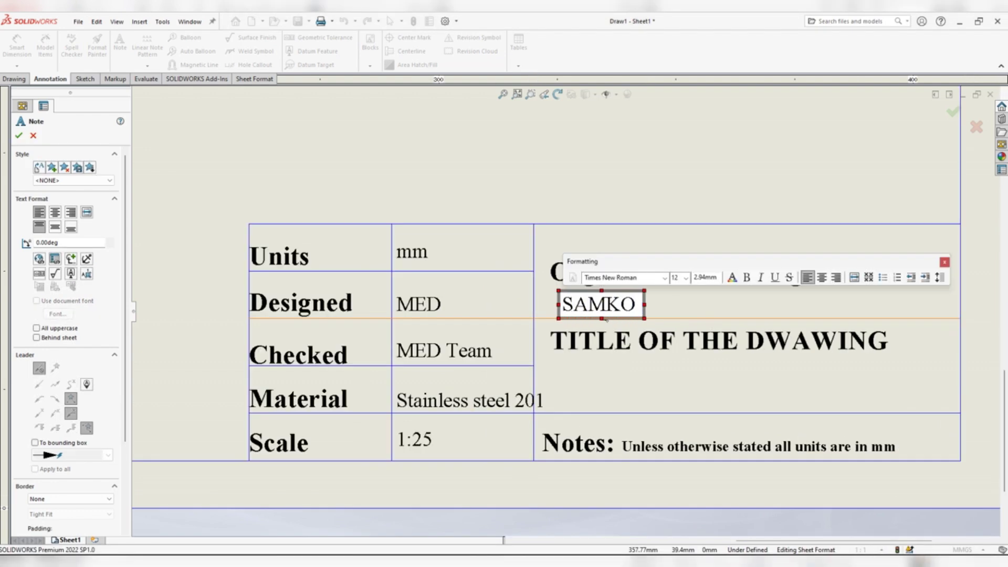
text(DESOGNERS)
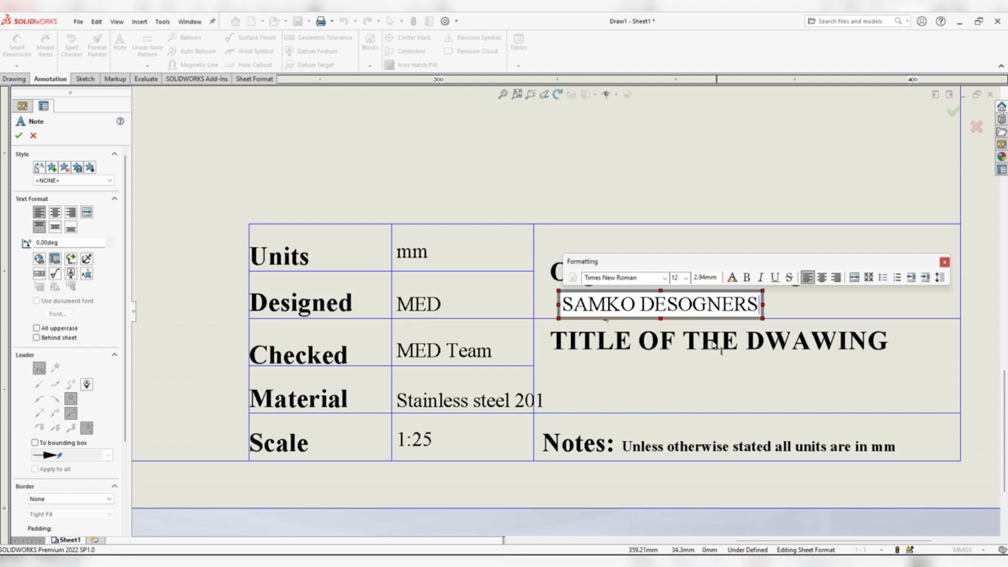
click(682, 301)
key(Delete)
text(I)
click(604, 362)
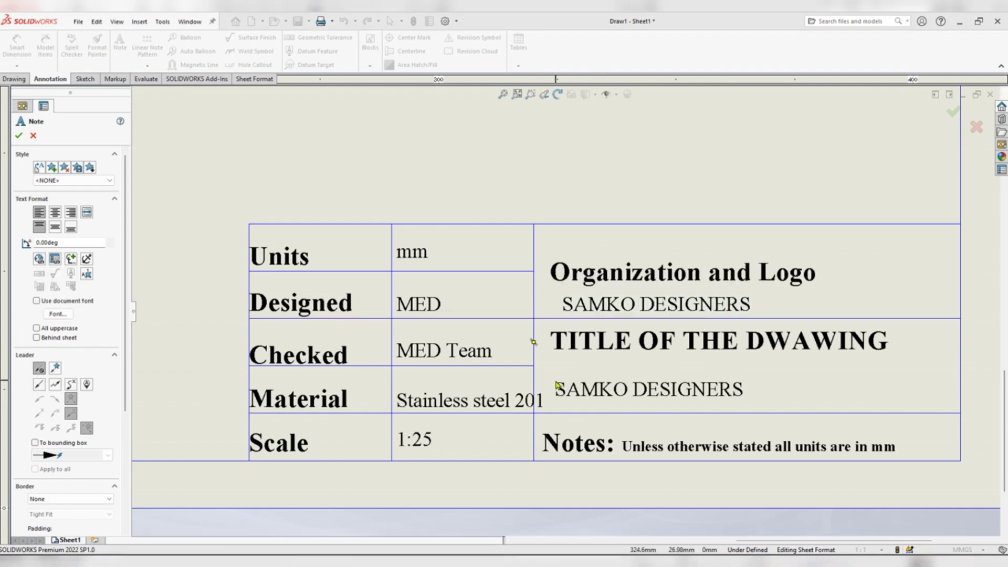
Add the note 'Youtube Sample' below the drawing title.
click(554, 388)
text(Youtube Sample)
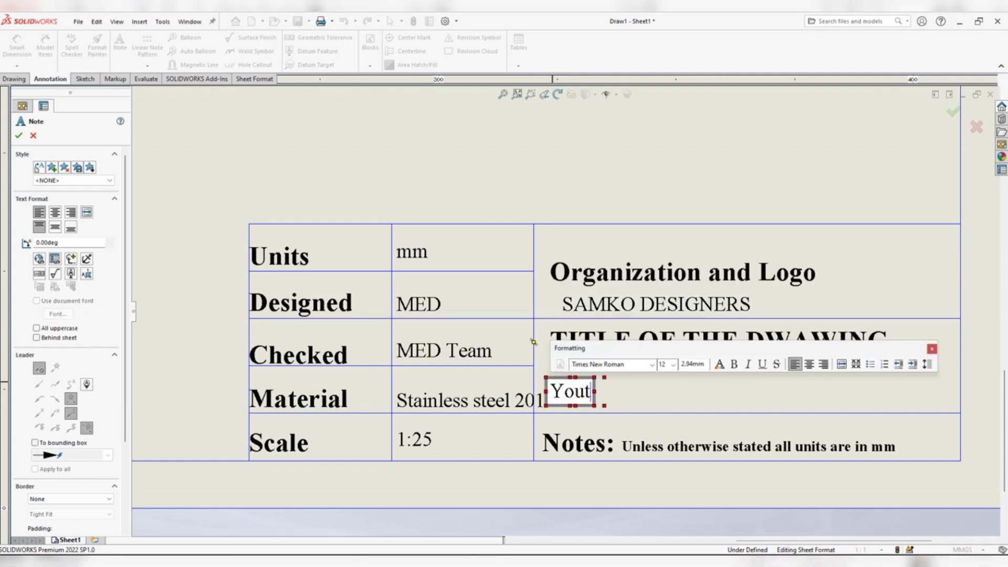
click(691, 413)
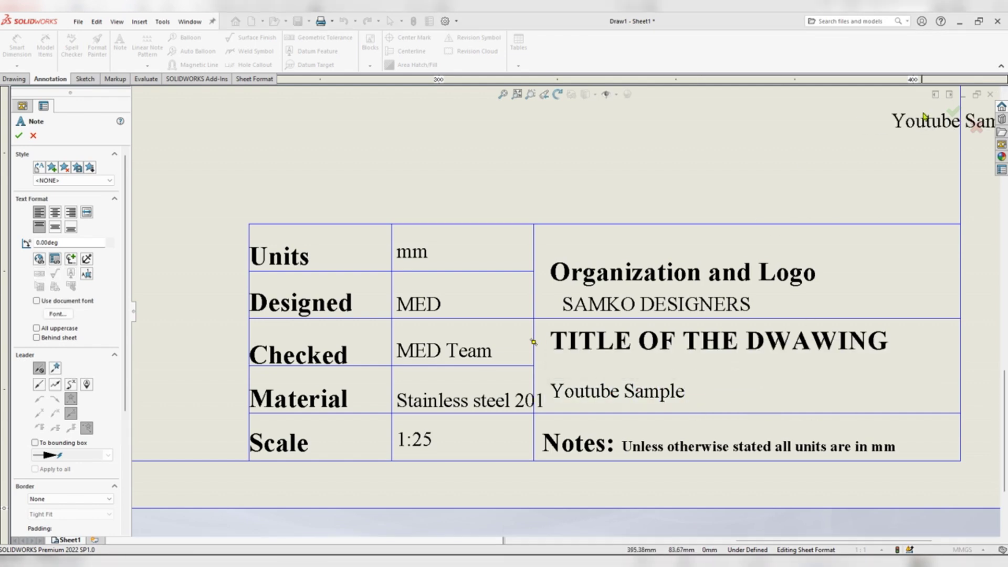
Shift the vertical divider before the right-hand section slightly right, clear of Stainless steel 201.
click(953, 112)
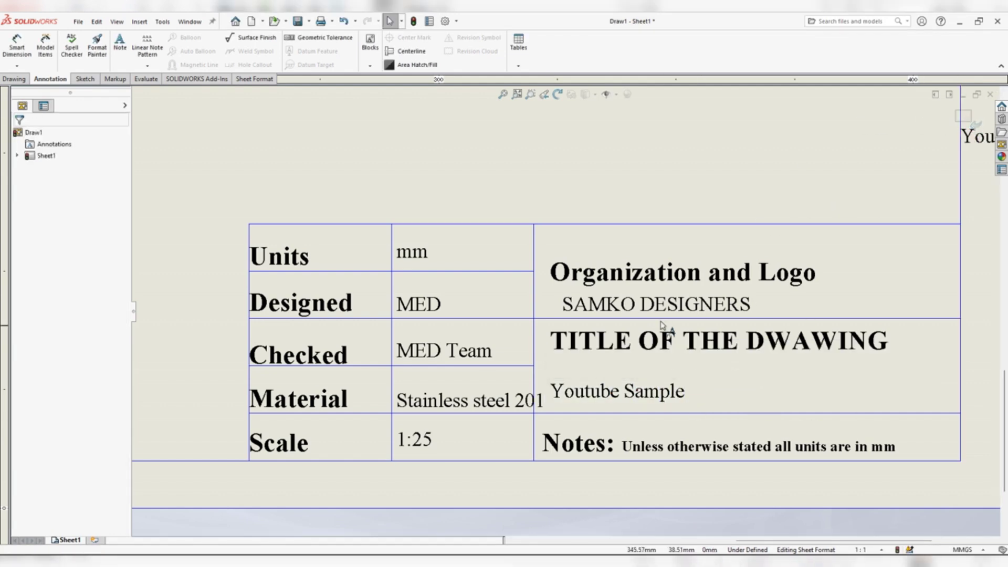
click(535, 291)
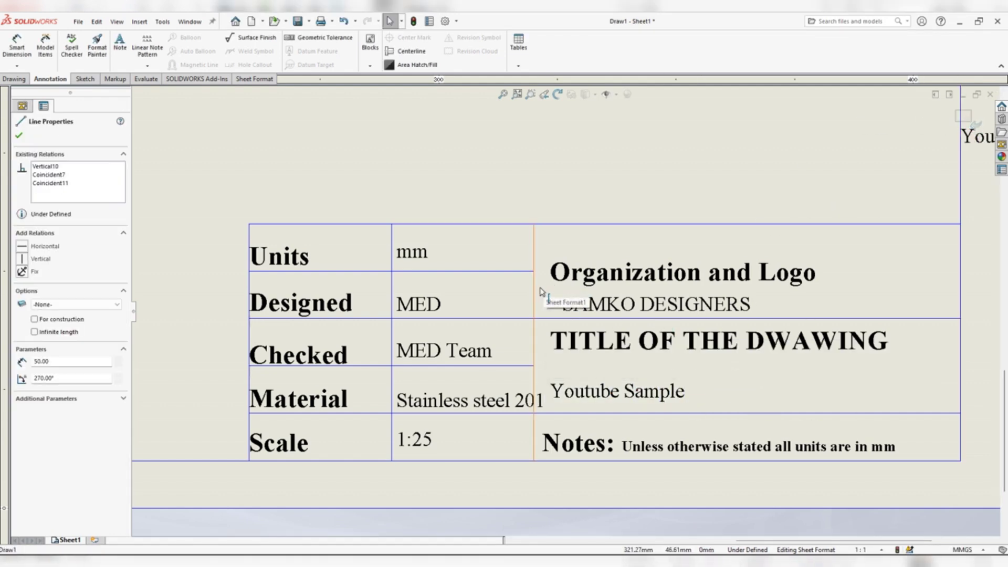
mouse_move(542, 292)
mouse_down()
mouse_move(530, 295)
mouse_move(555, 302)
mouse_move(545, 307)
mouse_up()
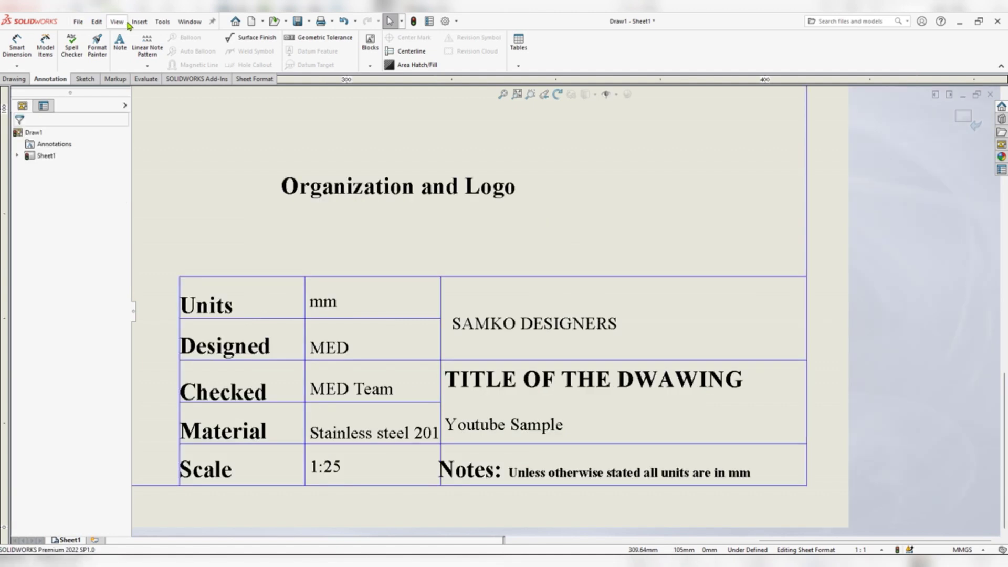
Insert the logo image file as a picture on the sheet.
click(139, 22)
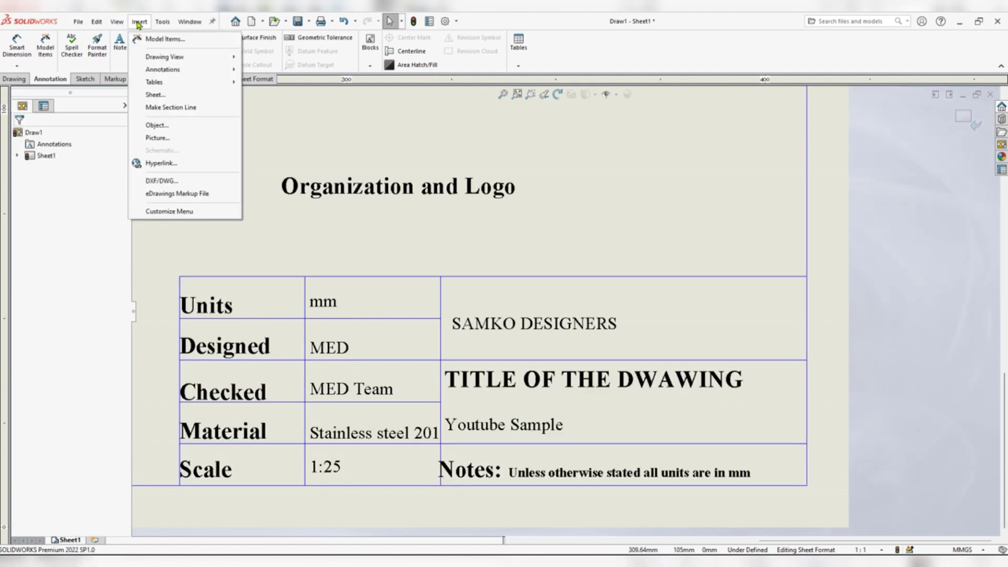
click(165, 139)
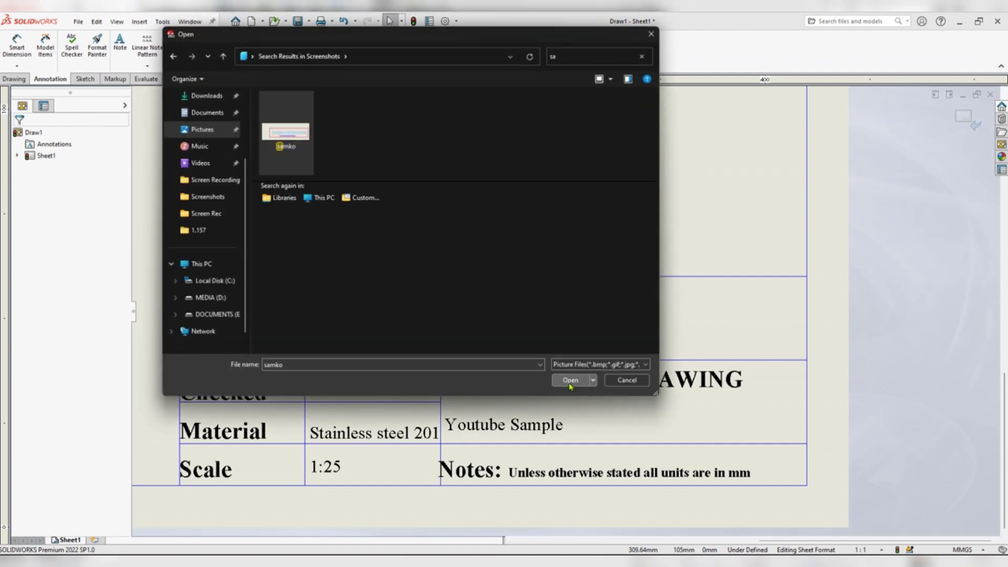
double_click(285, 113)
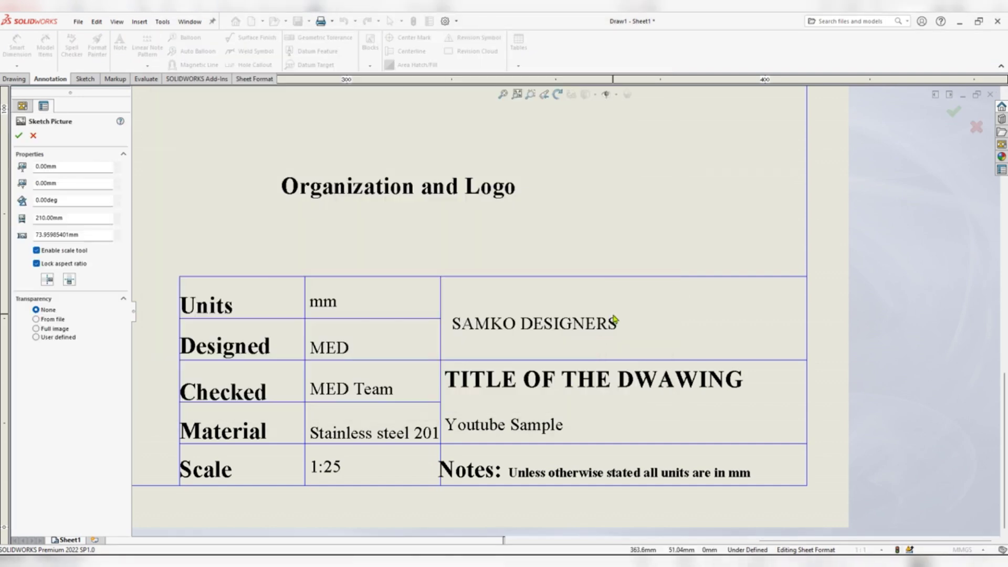
key(Return)
scroll(360, 300, up, 5)
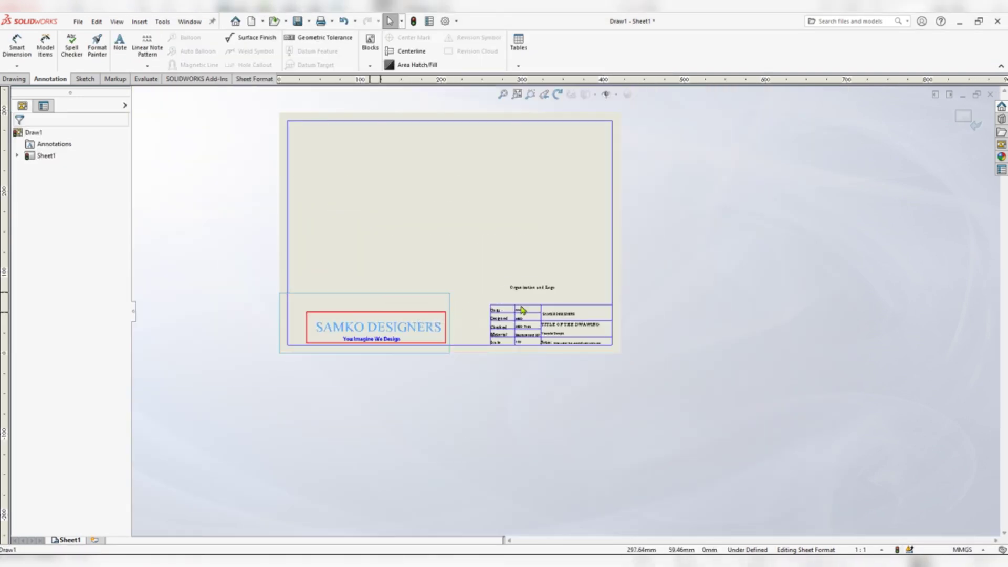
scroll(523, 310, down, 3)
Move the logo into the SAMKO DESIGNERS cell and shrink it to fit.
click(444, 315)
mouse_move(404, 295)
mouse_down()
mouse_move(742, 270)
mouse_move(700, 318)
mouse_up()
scroll(700, 318, down, 2)
drag(578, 295, 813, 268)
scroll(813, 268, down, 5)
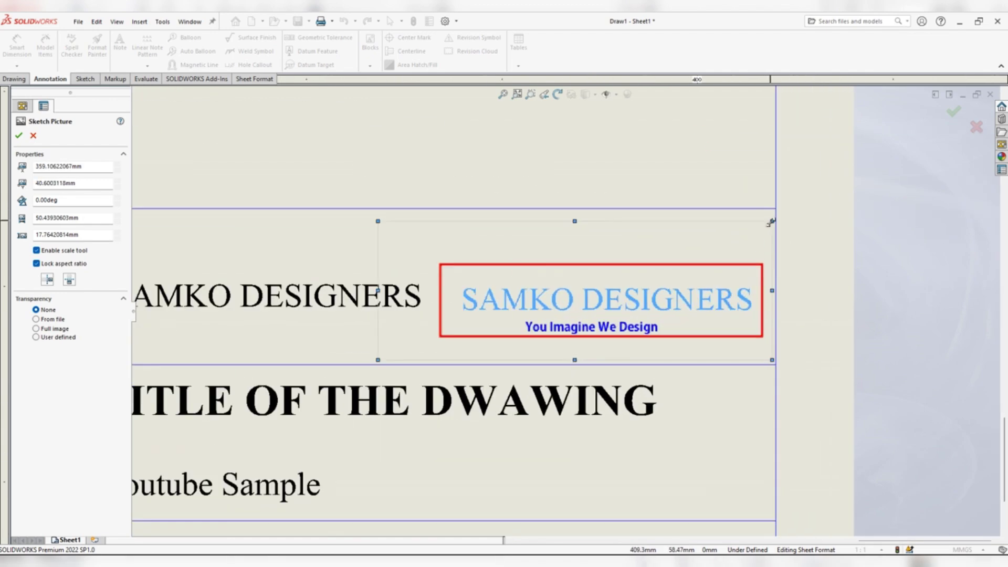
drag(771, 223, 580, 265)
scroll(790, 307, up, 2)
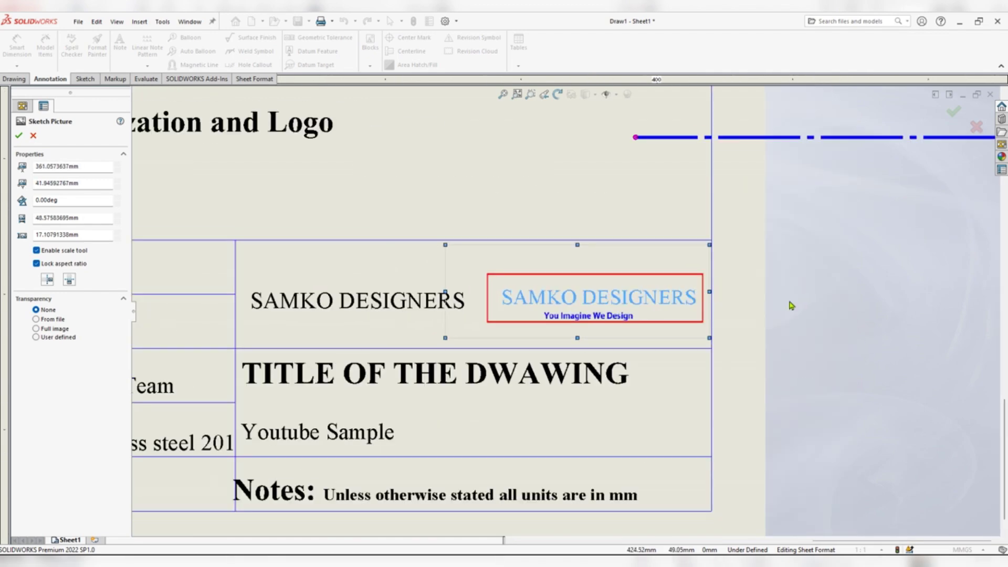
scroll(790, 307, up, 3)
click(954, 110)
Reopen the sheet format and correct DWAWING to DRAWING in the title note.
click(966, 105)
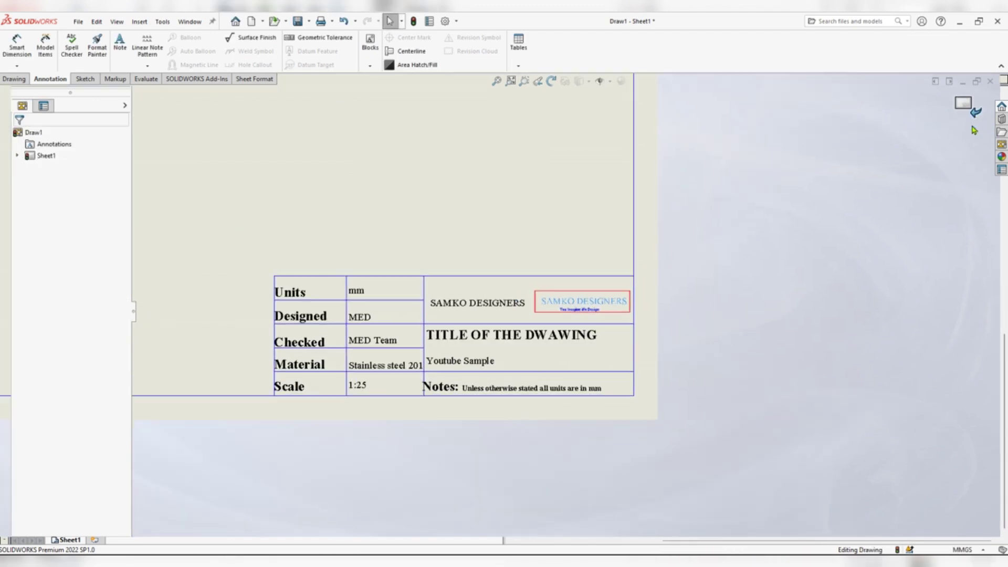
scroll(513, 319, down, 5)
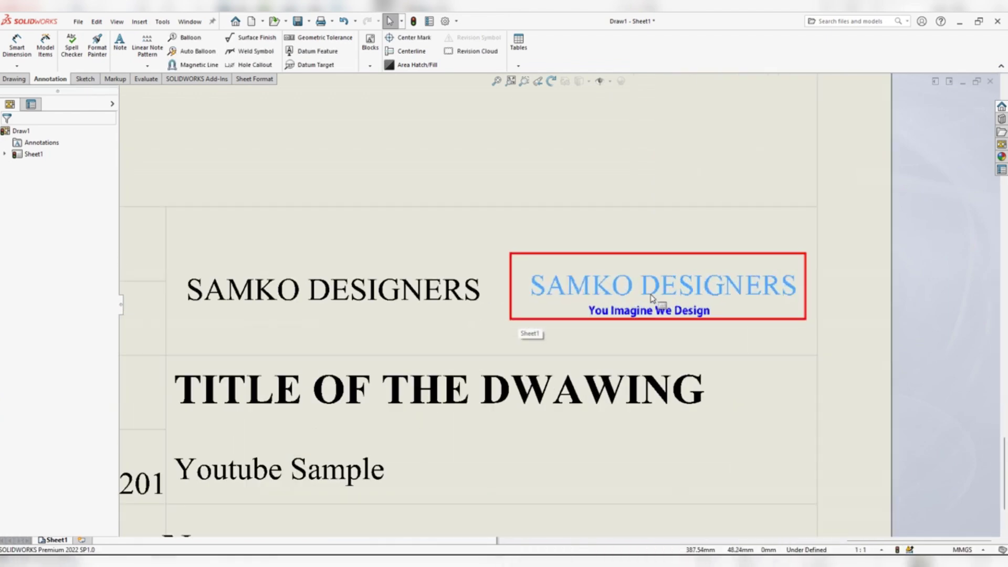
scroll(713, 301, down, 2)
double_click(659, 285)
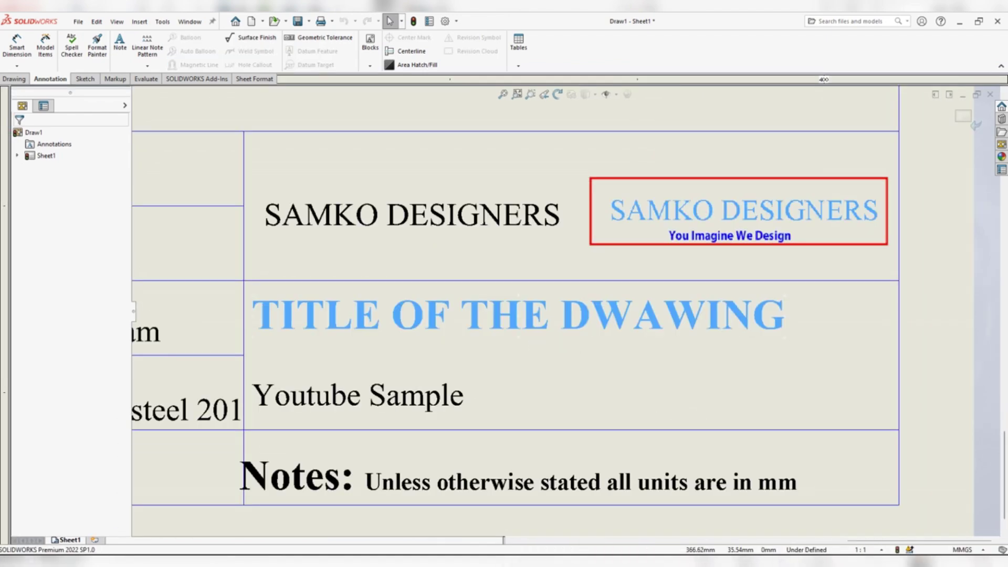
double_click(528, 315)
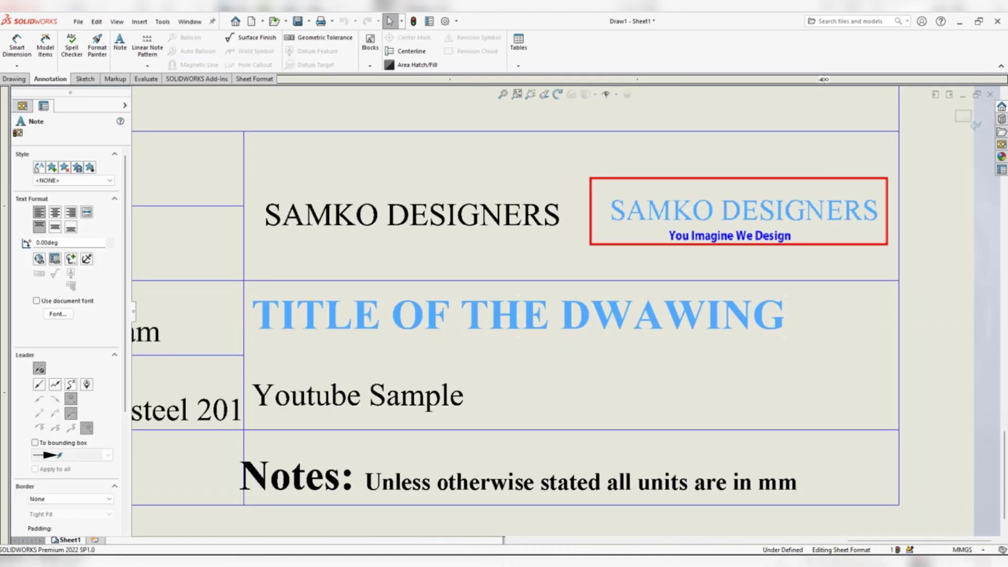
click(625, 315)
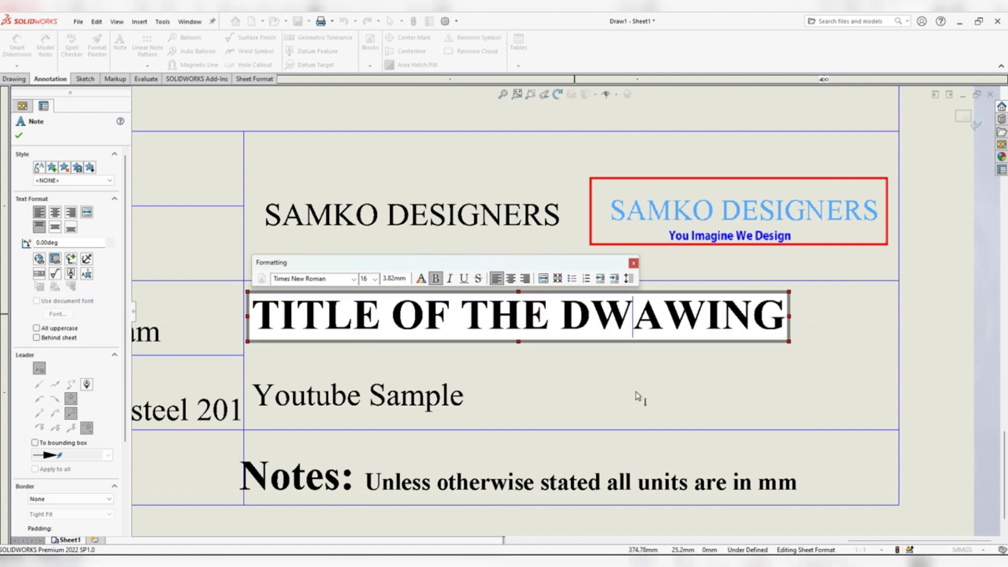
key(BackSpace)
text(R)
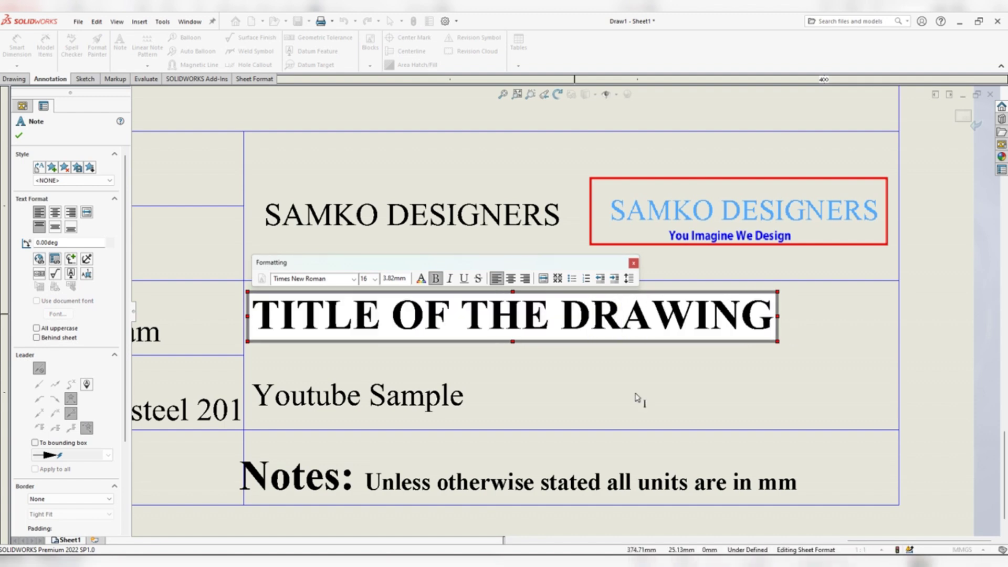
click(792, 259)
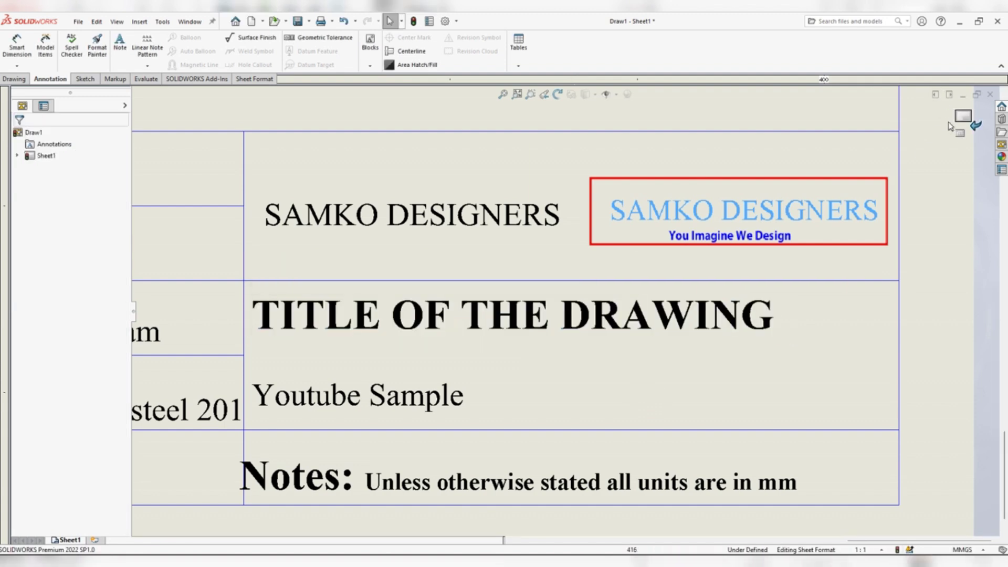
Exit sheet format editing and review the finished title block.
click(965, 117)
scroll(820, 300, up, 1)
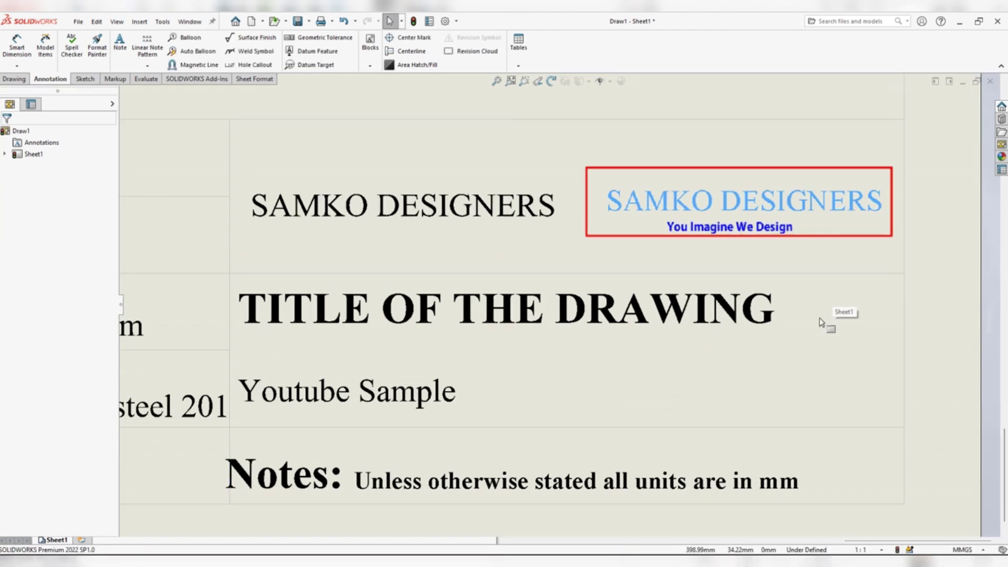
scroll(811, 328, up, 3)
scroll(522, 243, up, 1)
scroll(479, 270, down, 4)
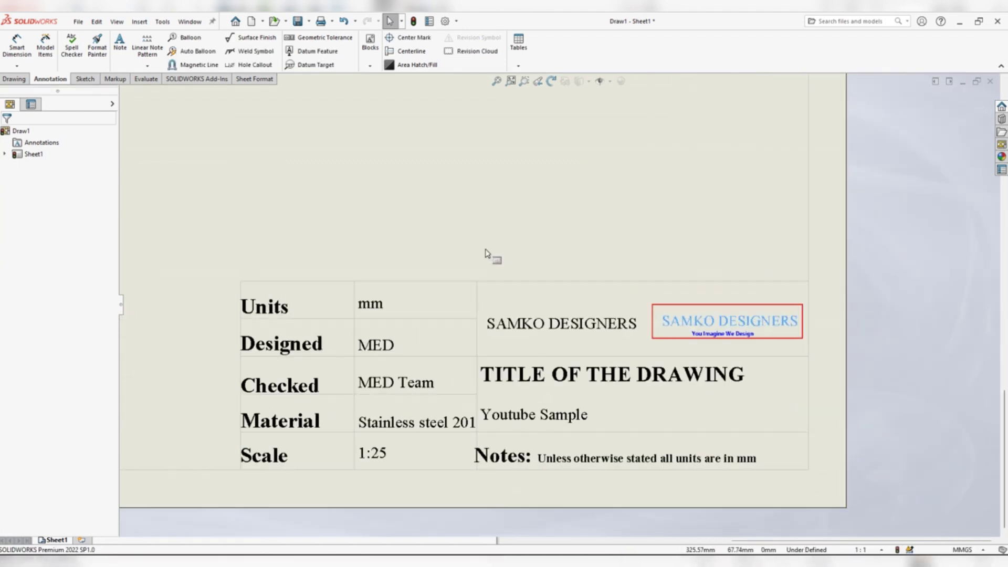
scroll(442, 326, up, 2)
scroll(524, 400, down, 3)
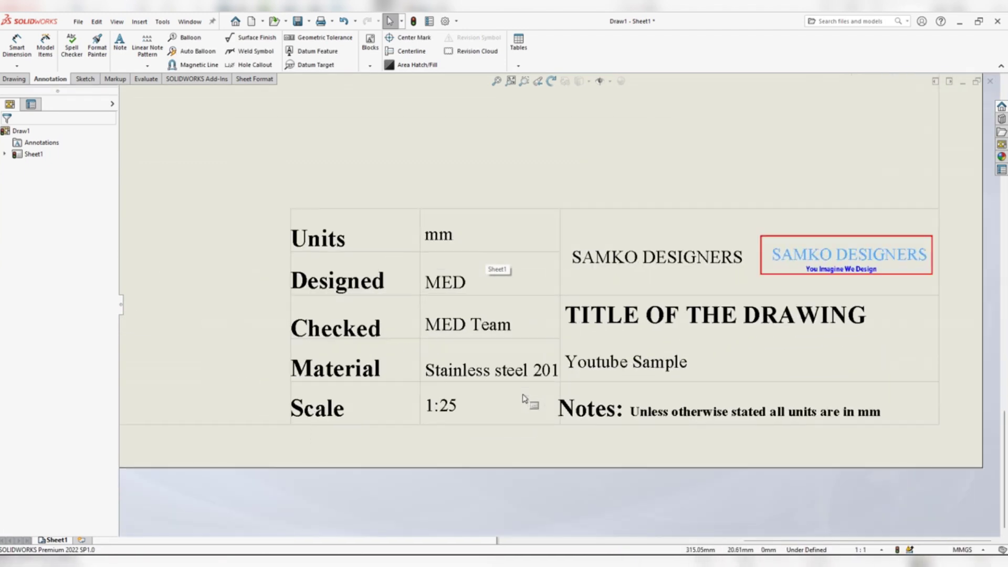
scroll(612, 355, up, 2)
scroll(613, 355, down, 1)
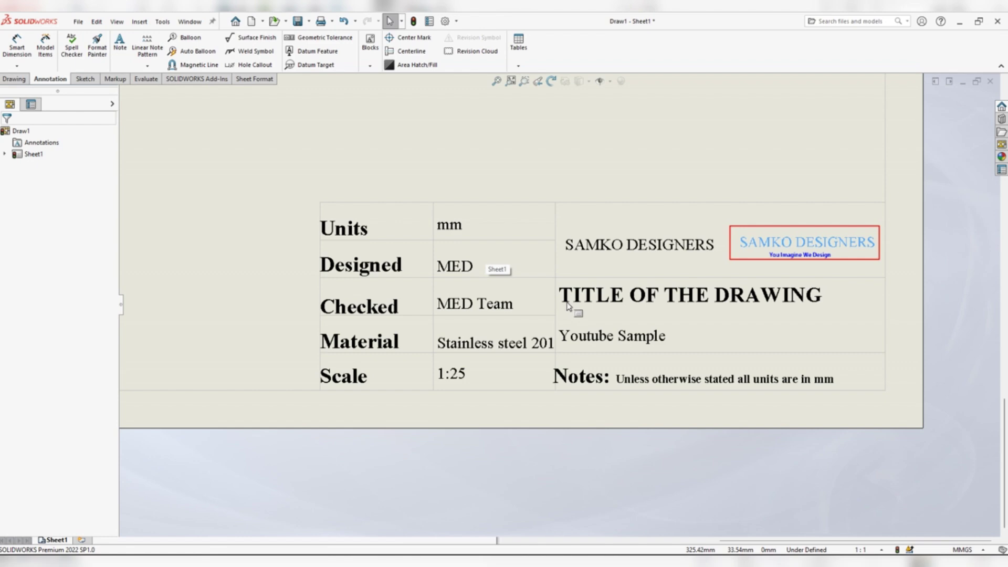
scroll(567, 307, up, 3)
Start Save As with the file type set to Drawing Templates (*.drwdot).
click(309, 21)
click(327, 51)
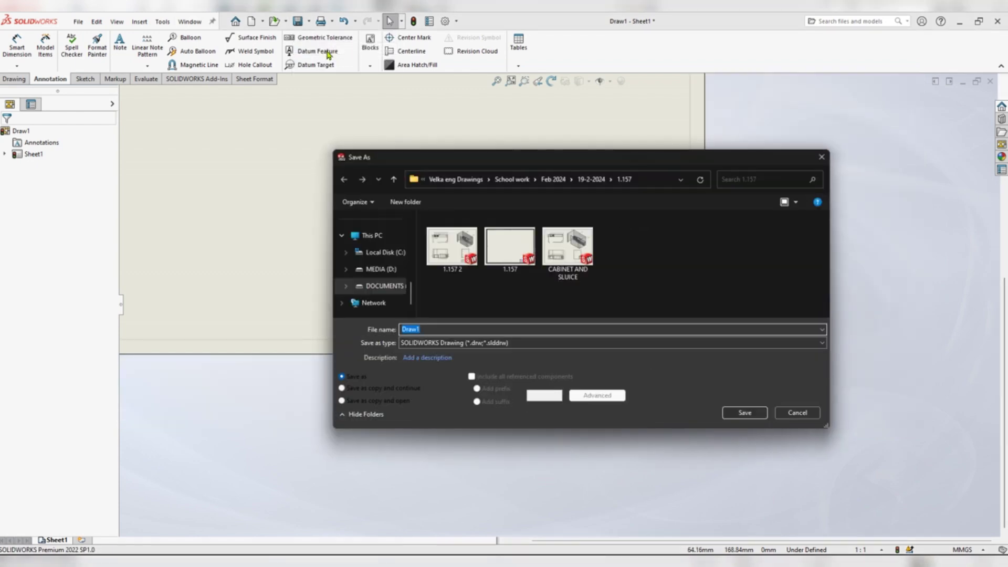
click(485, 342)
click(471, 397)
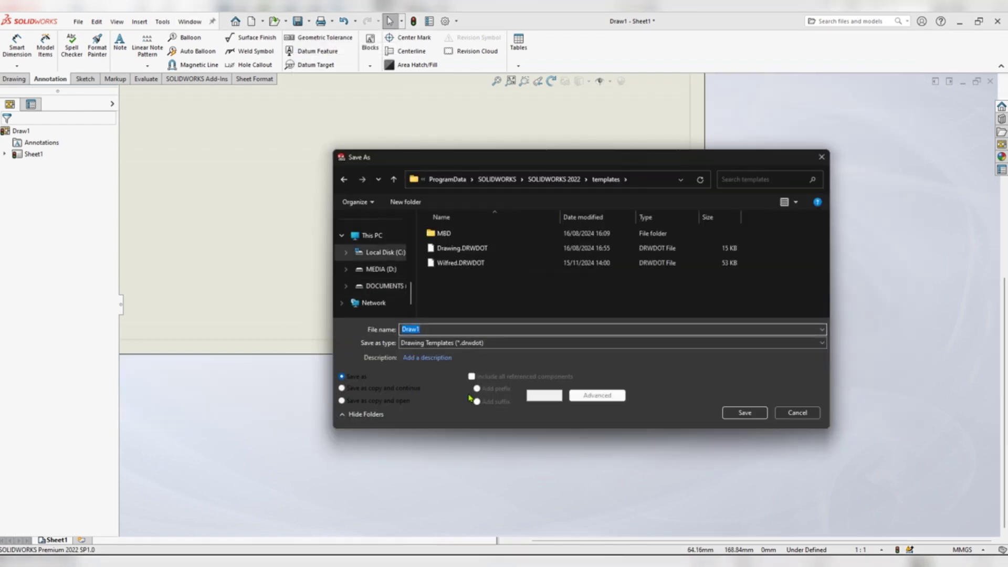